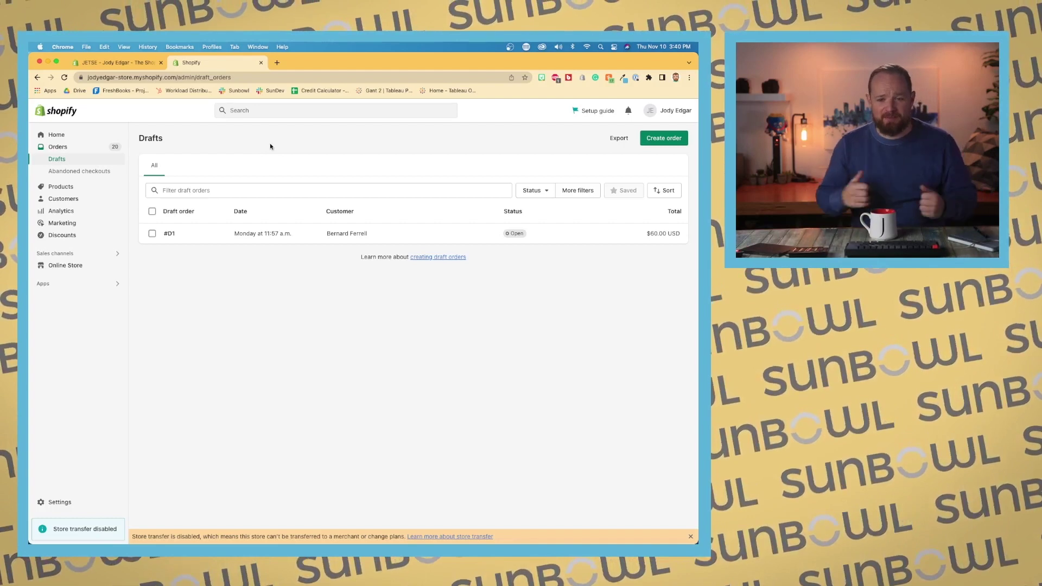
- Glance at the draft order export options, then start a draft and abandon it
{"action": "left_click", "coordinate": [621, 139]}
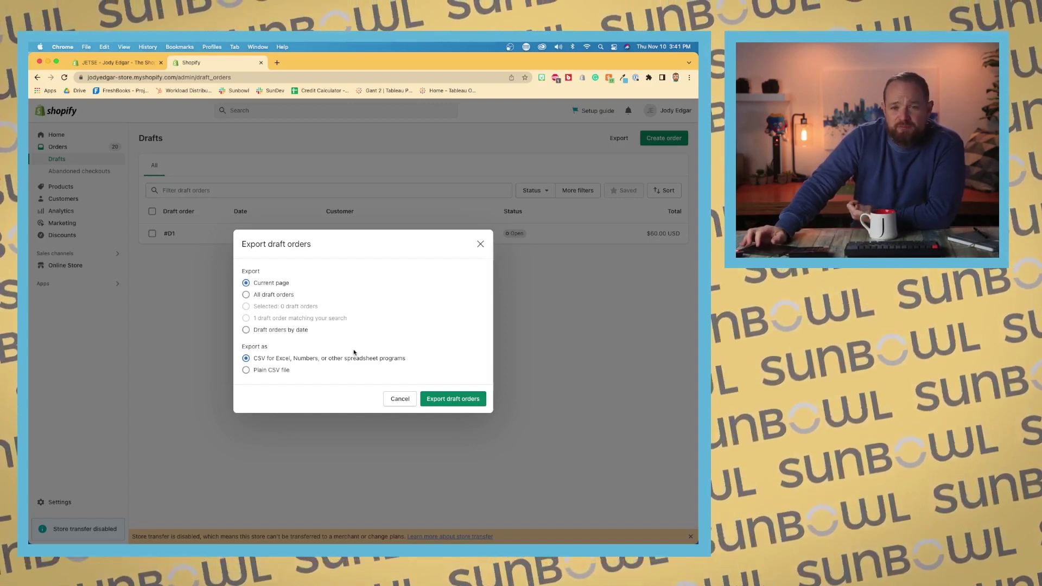
{"action": "left_click", "coordinate": [394, 400]}
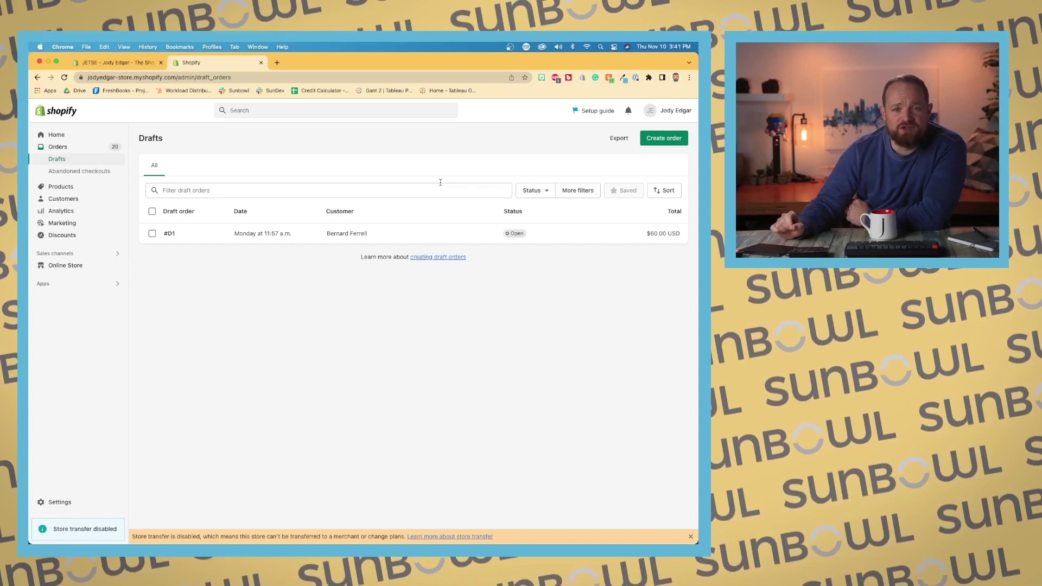
{"action": "left_click", "coordinate": [656, 140]}
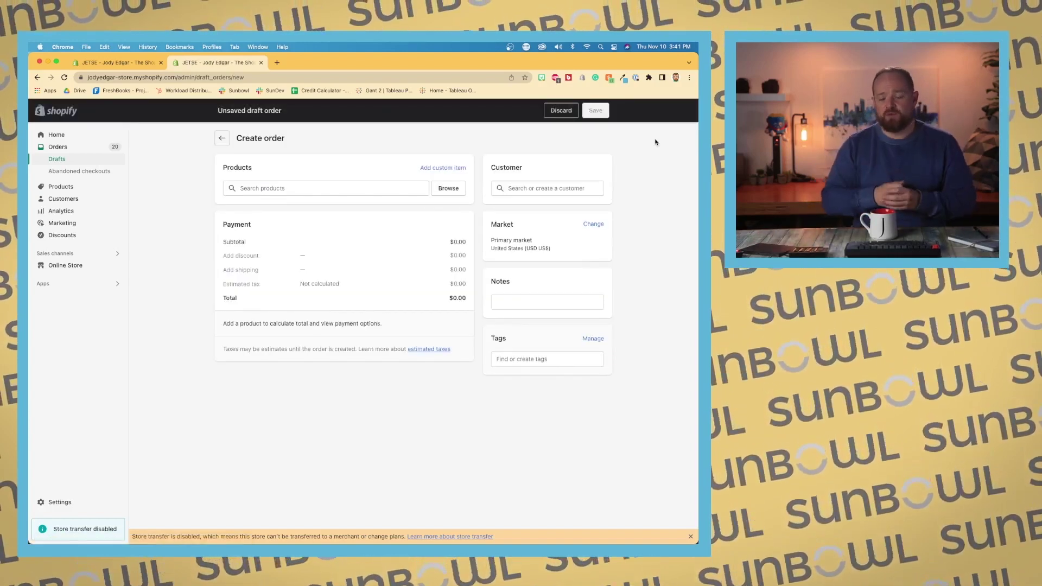
{"action": "scroll", "coordinate": [656, 143], "scroll_direction": "left", "scroll_amount": 3}
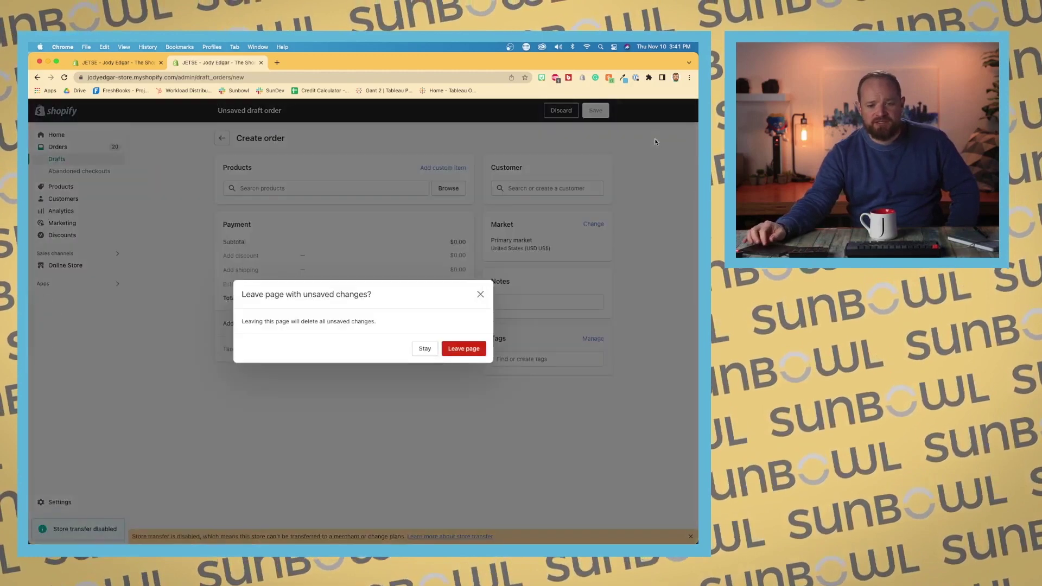
{"action": "left_click", "coordinate": [462, 349]}
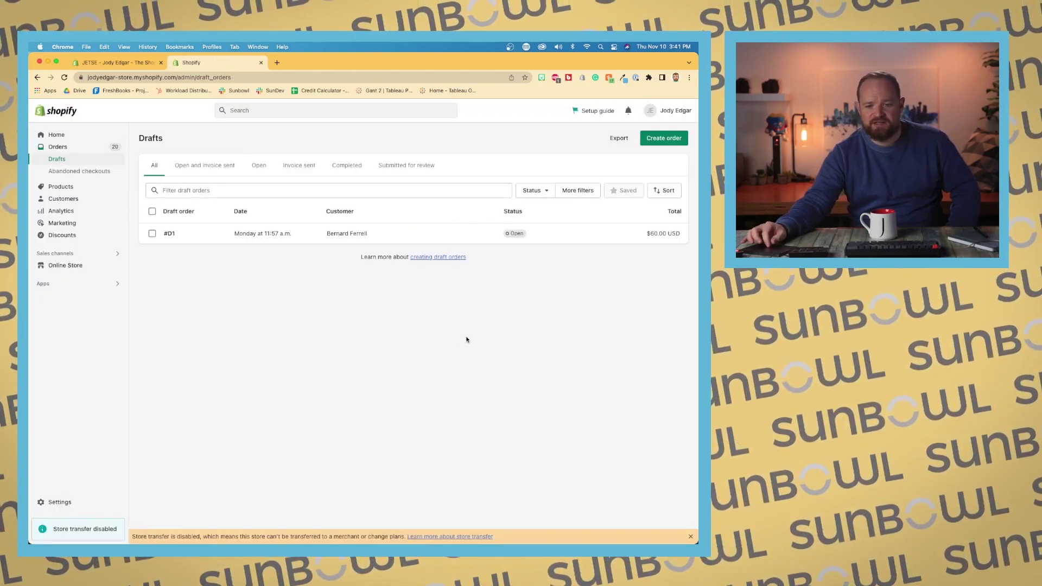
- Start a fresh draft order with no products or customer and a $0.00 total
{"action": "scroll", "coordinate": [521, 265], "scroll_direction": "up", "scroll_amount": 5}
{"action": "scroll", "coordinate": [521, 264], "scroll_direction": "down", "scroll_amount": 5}
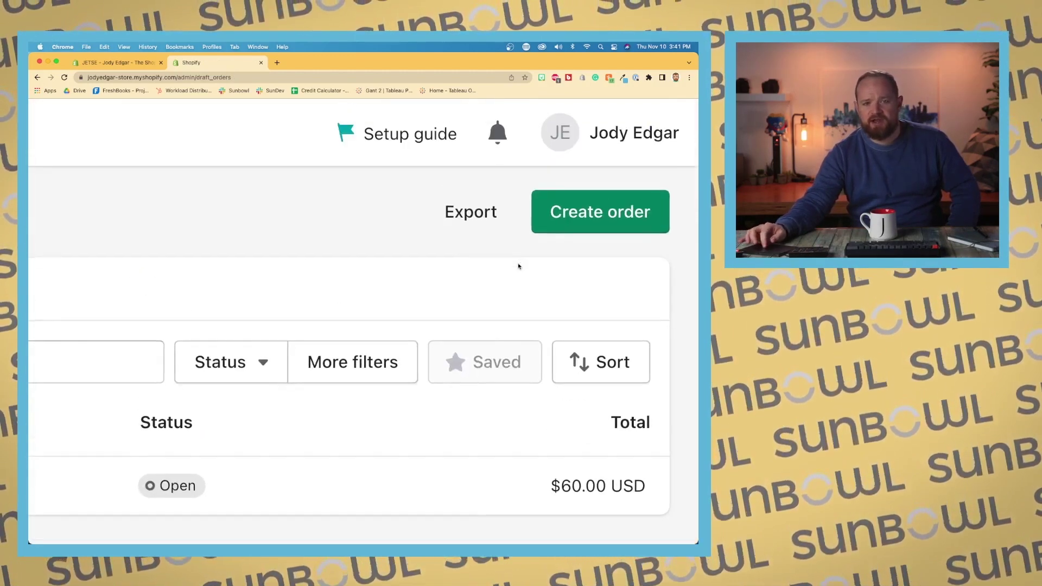
{"action": "left_click", "coordinate": [603, 212]}
{"action": "scroll", "coordinate": [613, 211], "scroll_direction": "up", "scroll_amount": 5}
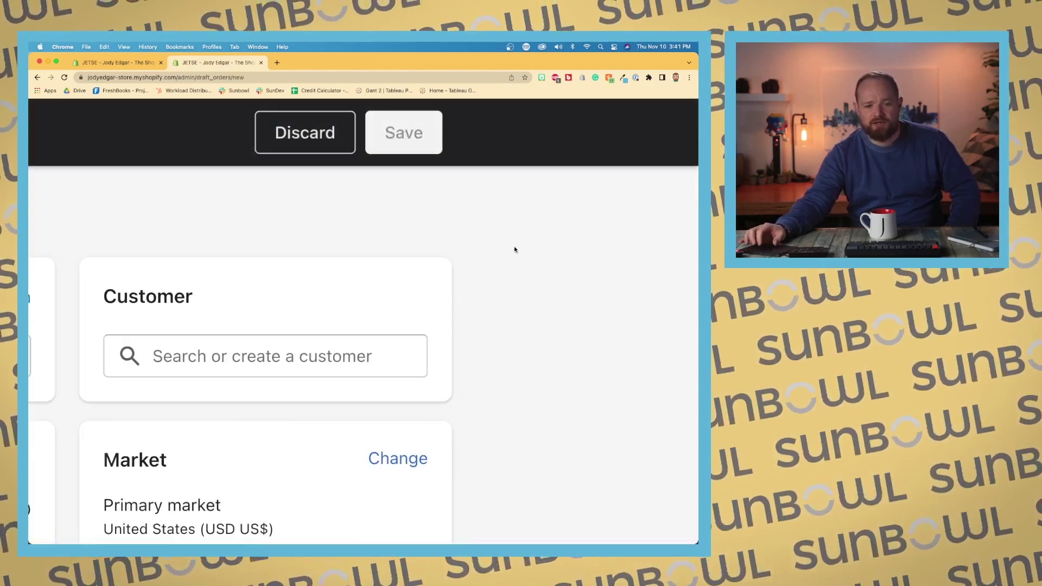
{"action": "scroll", "coordinate": [513, 246], "scroll_direction": "down", "scroll_amount": 5}
{"action": "scroll", "coordinate": [514, 246], "scroll_direction": "up", "scroll_amount": 2}
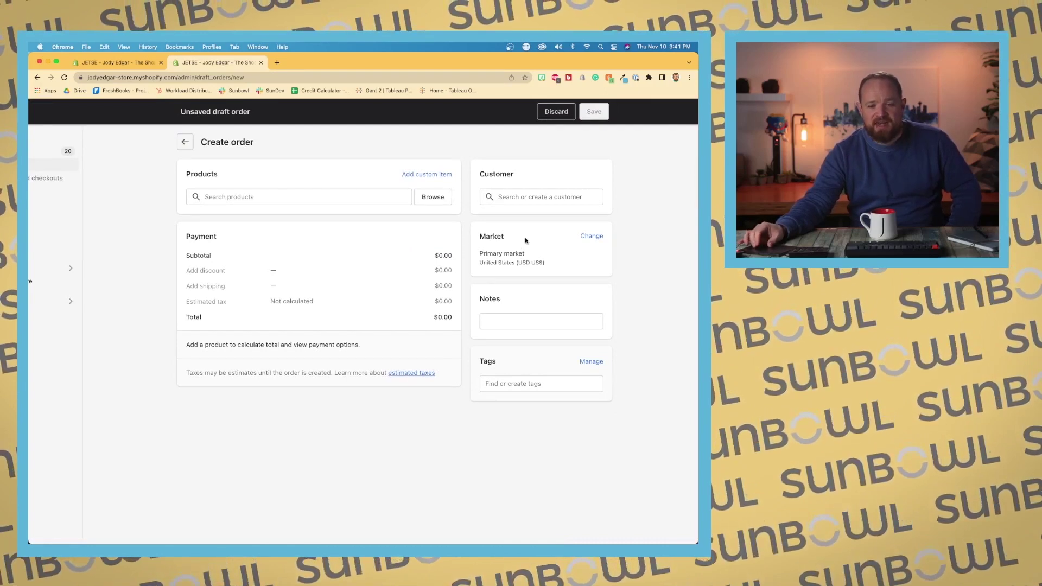
{"action": "scroll", "coordinate": [636, 228], "scroll_direction": "up", "scroll_amount": 2}
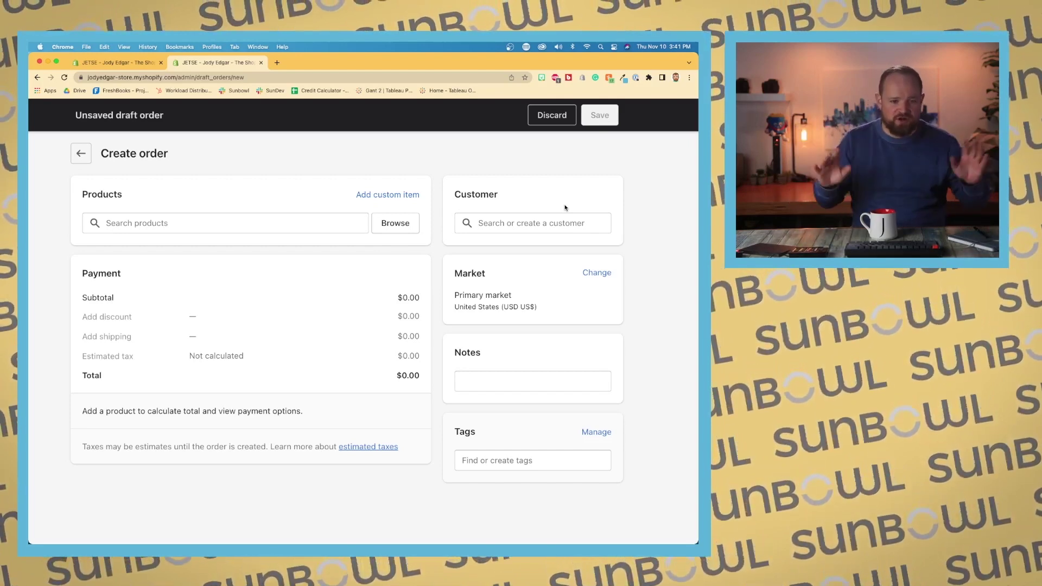
- From All products, add Classic Backpack OS / black and Kid's Stan Smith 2 / white for $160.00
{"action": "left_click", "coordinate": [227, 224]}
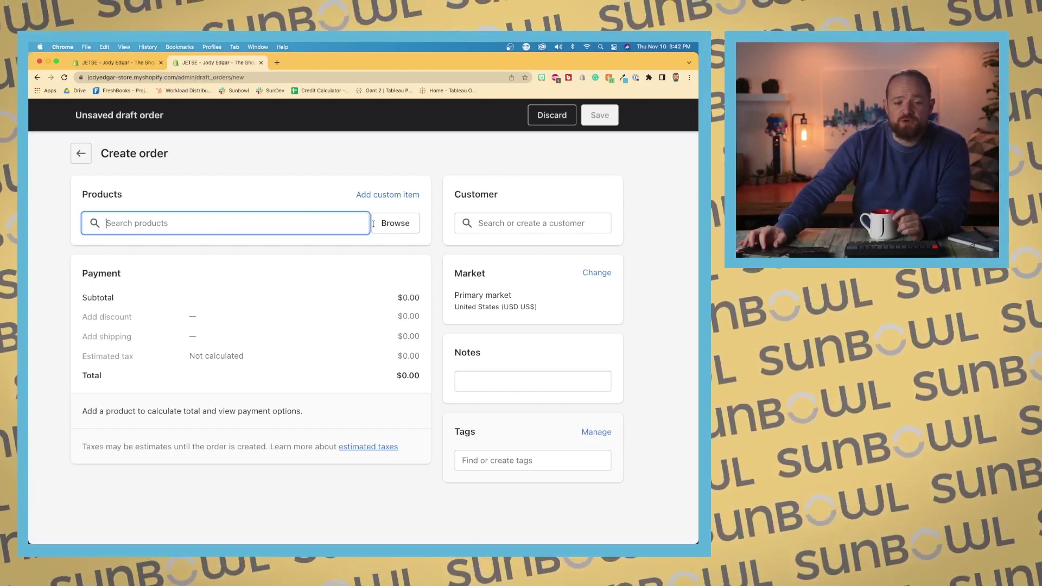
{"action": "left_click", "coordinate": [392, 223]}
{"action": "left_click", "coordinate": [209, 363]}
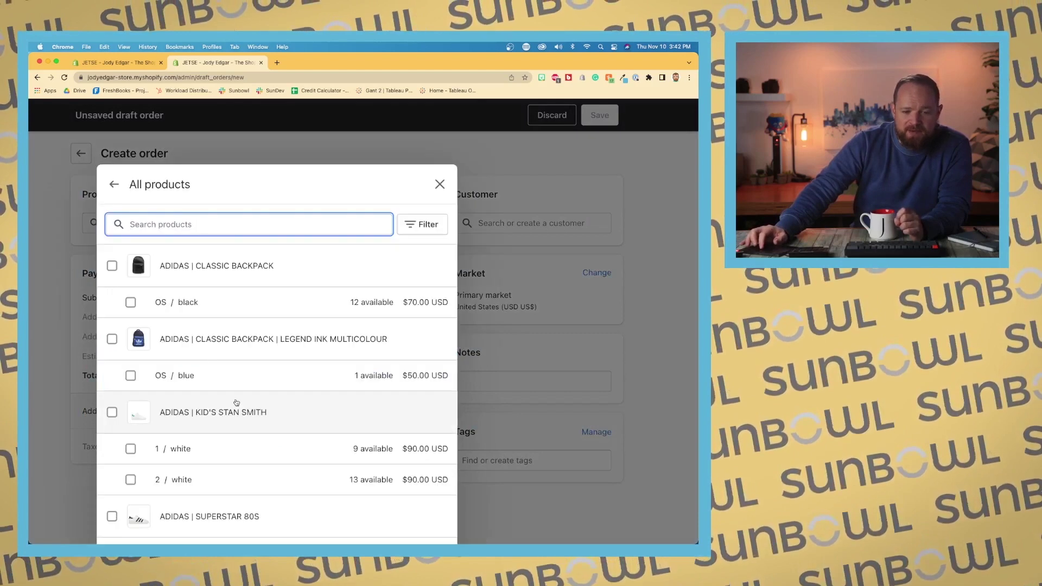
{"action": "left_click", "coordinate": [130, 303]}
{"action": "scroll", "coordinate": [412, 362], "scroll_direction": "down", "scroll_amount": 5}
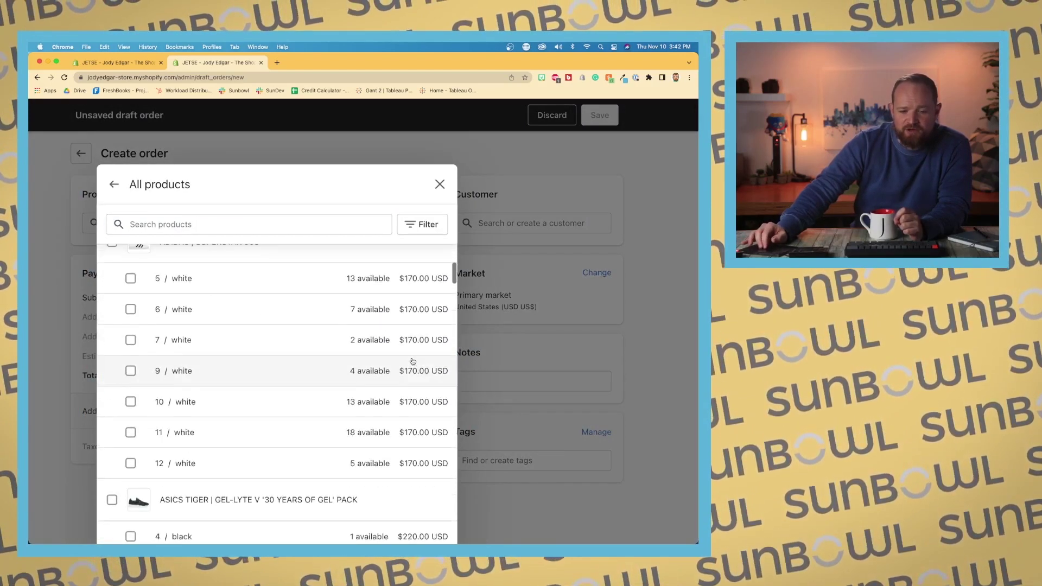
{"action": "scroll", "coordinate": [412, 361], "scroll_direction": "up", "scroll_amount": 5}
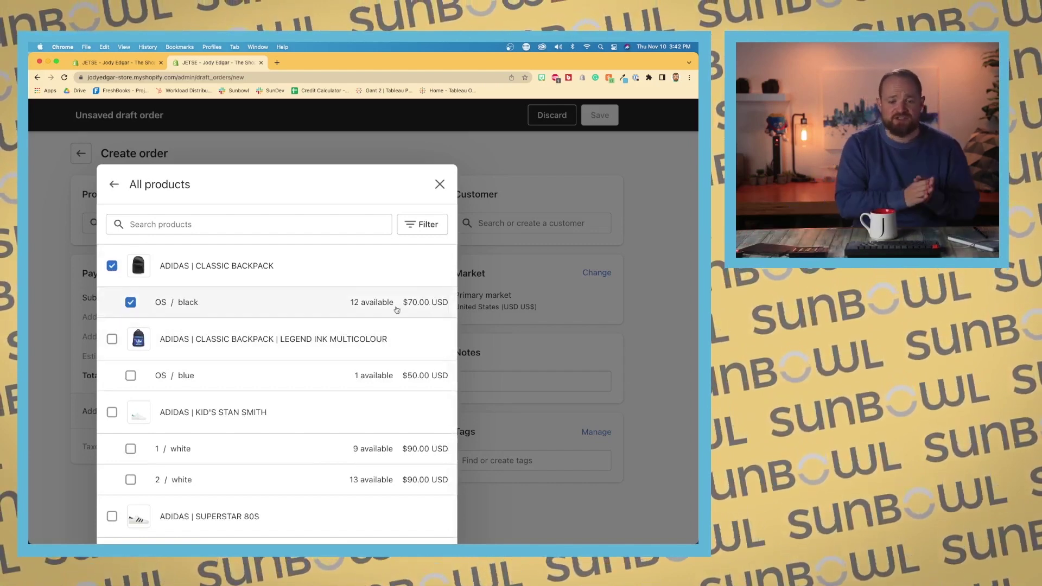
{"action": "key", "text": "super+minus"}
{"action": "key", "text": "super+minus"}
{"action": "key", "text": "super+minus"}
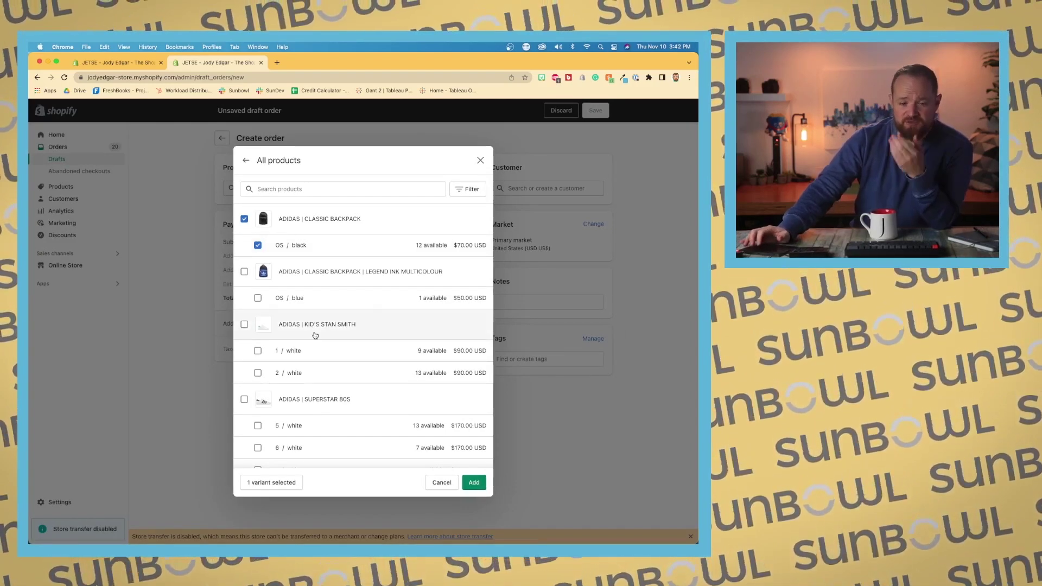
{"action": "left_click", "coordinate": [244, 324]}
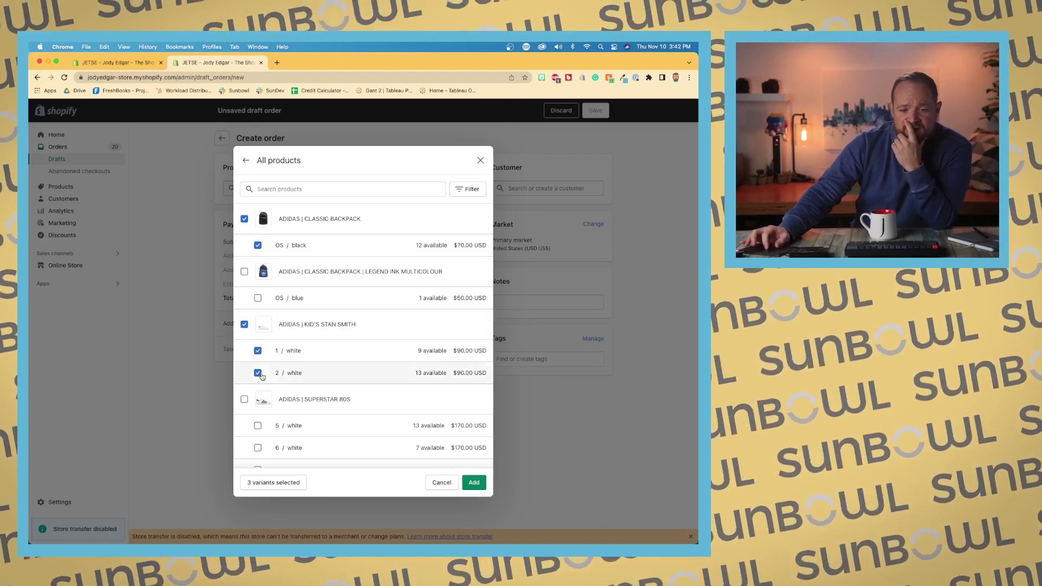
{"action": "left_click", "coordinate": [258, 351]}
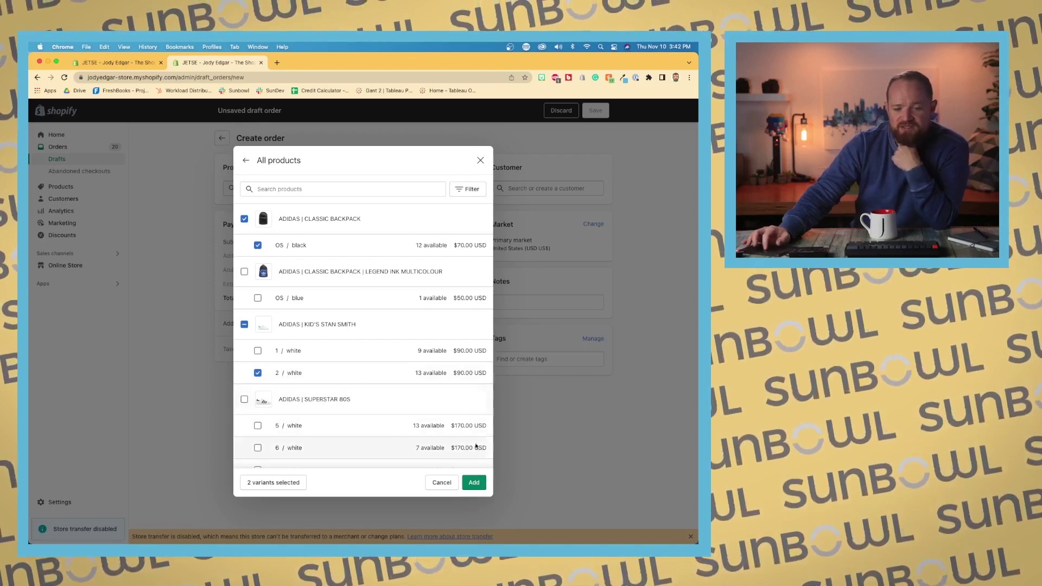
{"action": "left_click", "coordinate": [476, 482]}
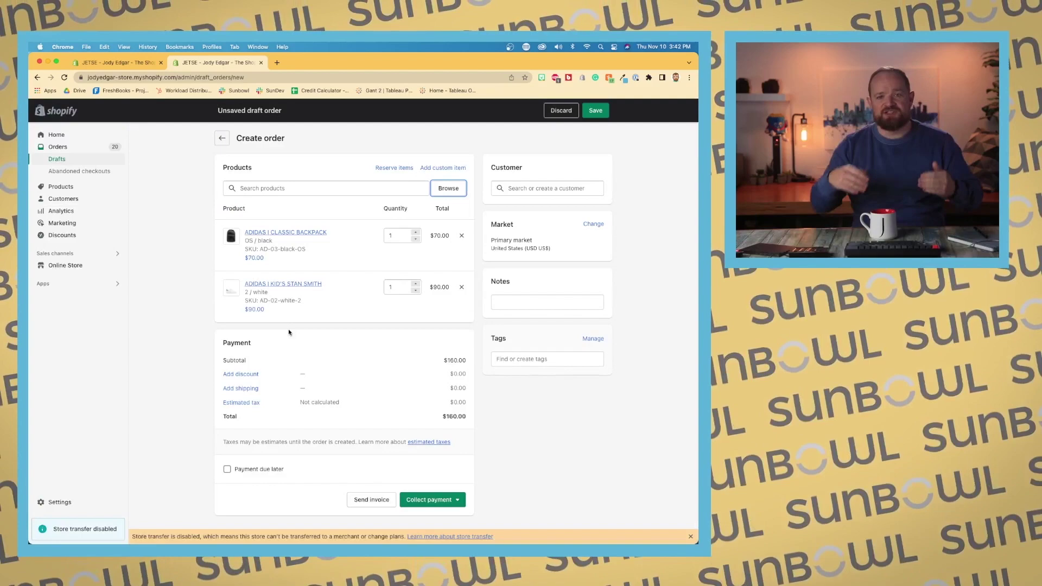
- Pick an existing customer from the Customer list, filling in contact email and shipping address
{"action": "scroll", "coordinate": [289, 329], "scroll_direction": "up", "scroll_amount": 5}
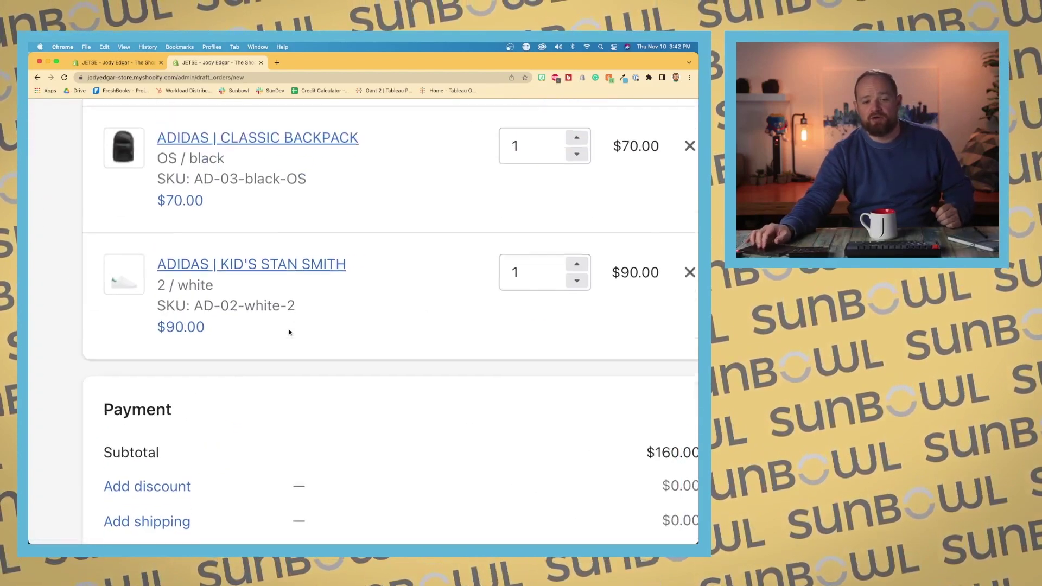
{"action": "scroll", "coordinate": [289, 331], "scroll_direction": "down", "scroll_amount": 5}
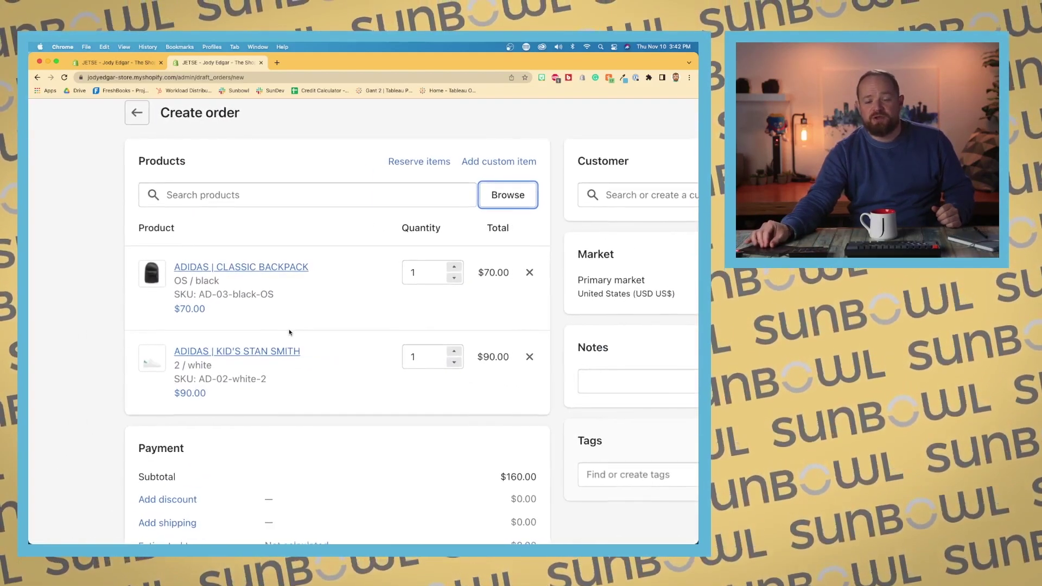
{"action": "scroll", "coordinate": [289, 329], "scroll_direction": "right", "scroll_amount": 2}
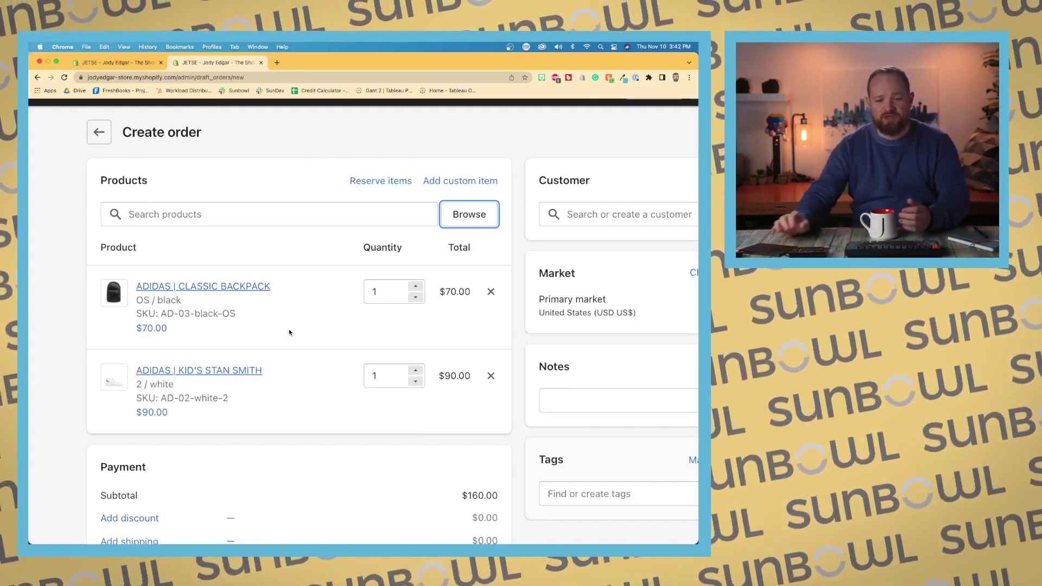
{"action": "scroll", "coordinate": [288, 329], "scroll_direction": "right", "scroll_amount": 4}
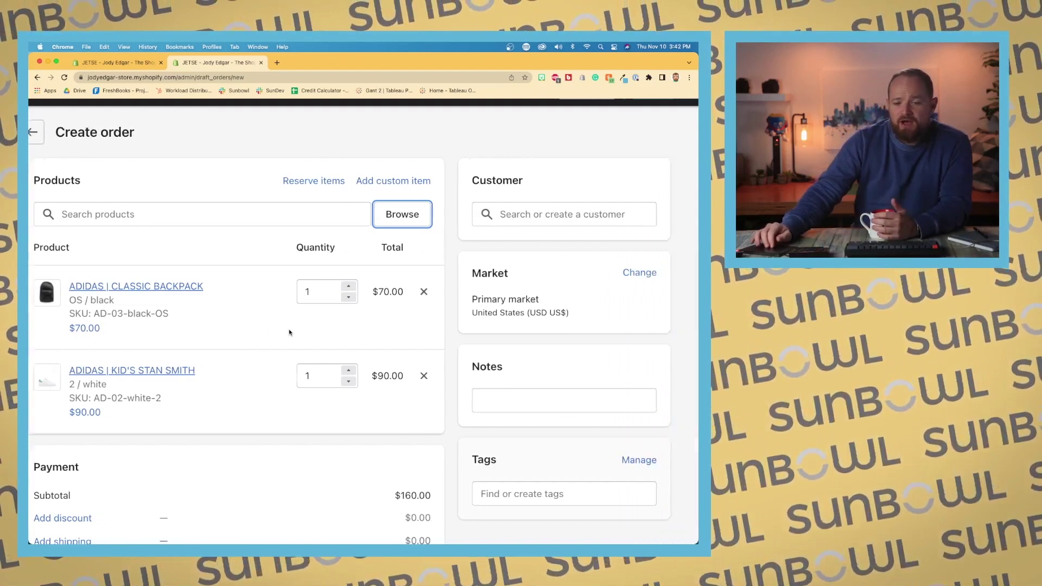
{"action": "left_click", "coordinate": [504, 220]}
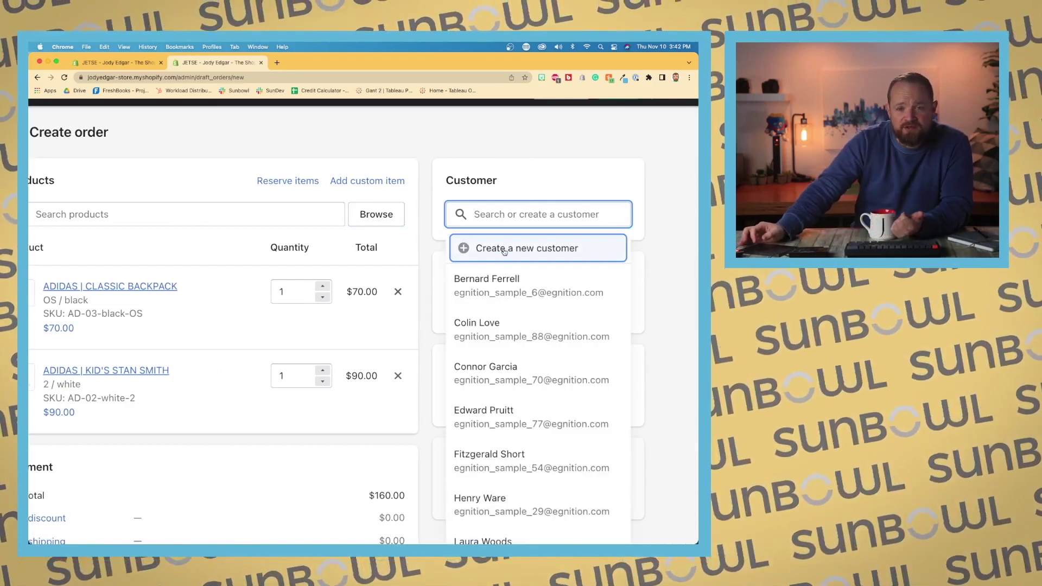
{"action": "left_click", "coordinate": [518, 289]}
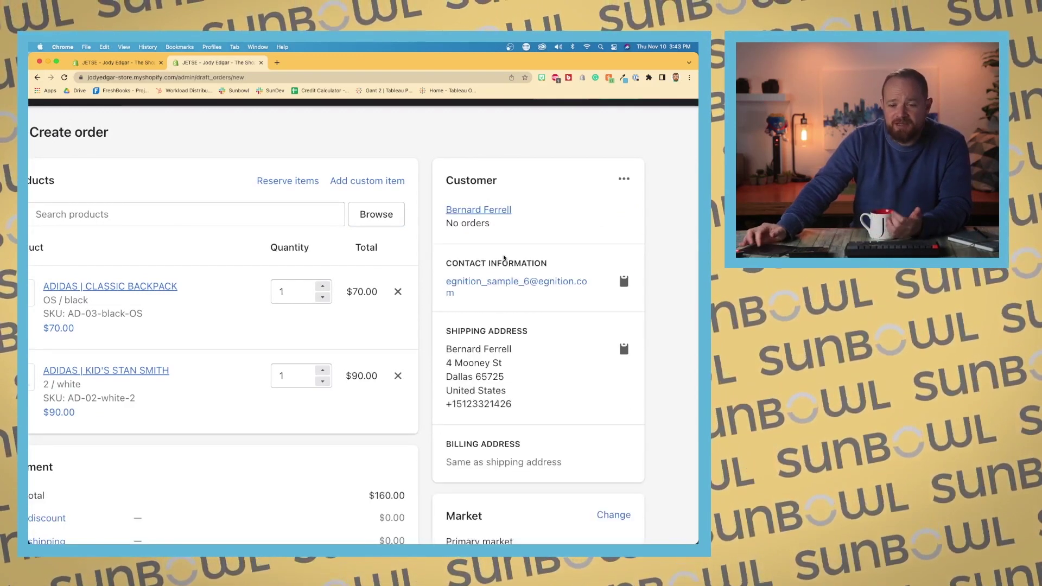
{"action": "scroll", "coordinate": [488, 265], "scroll_direction": "left", "scroll_amount": 5}
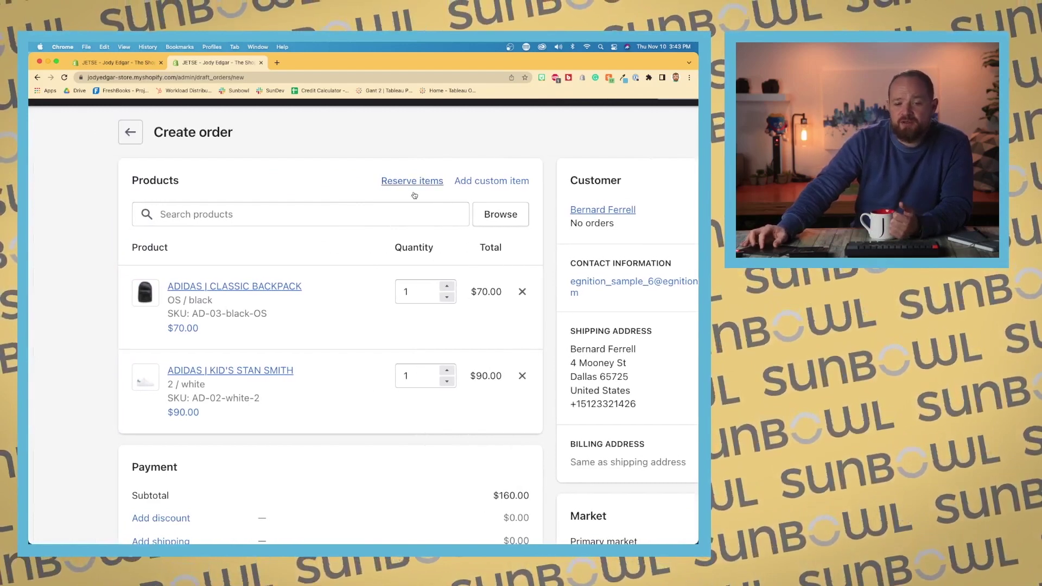
{"action": "left_click", "coordinate": [413, 182]}
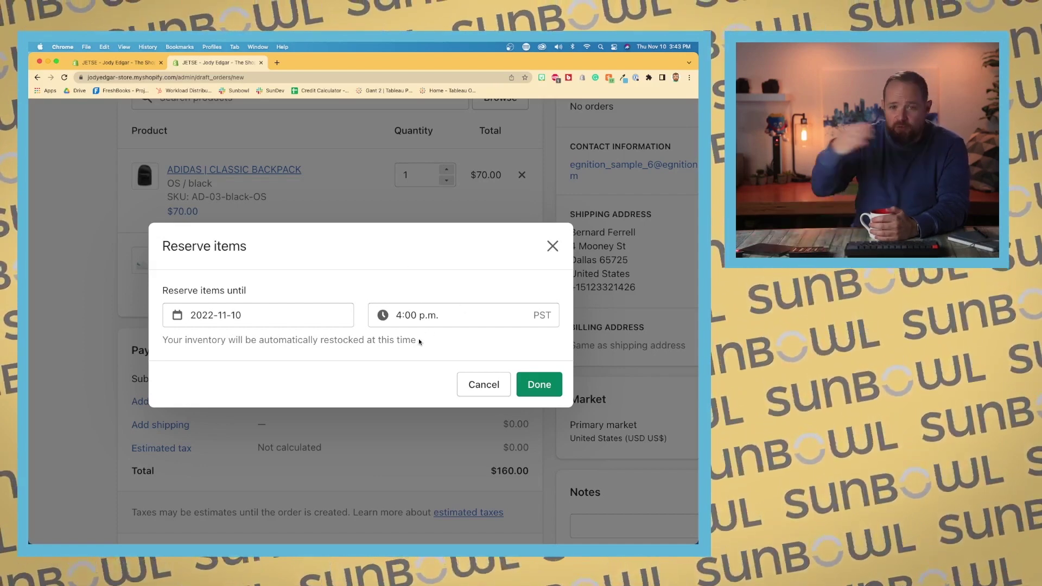
{"action": "left_click", "coordinate": [481, 387]}
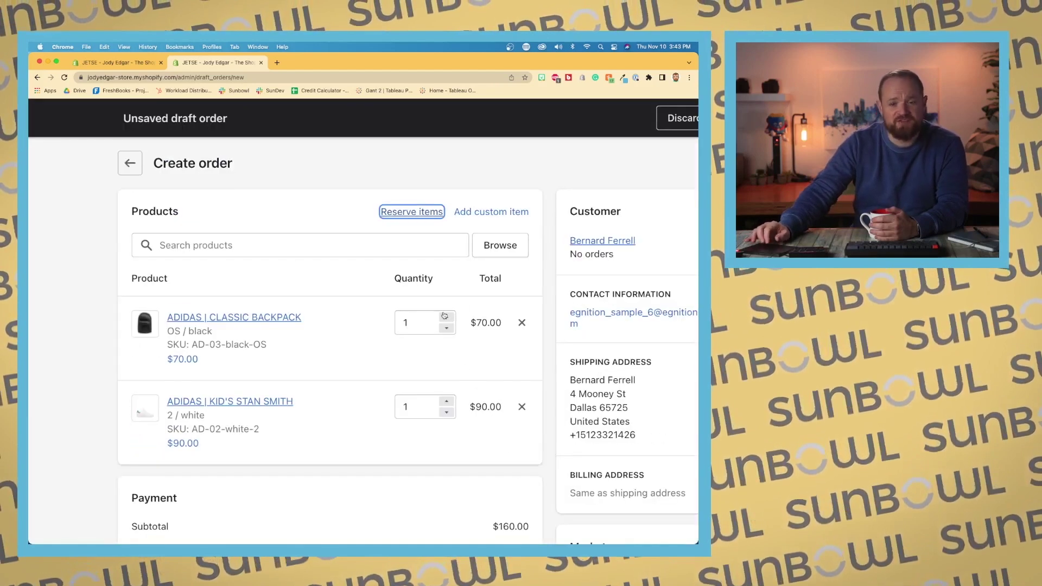
- Fill in a custom item named 'Re-laces nikes' priced at $20.00
{"action": "left_click", "coordinate": [486, 212]}
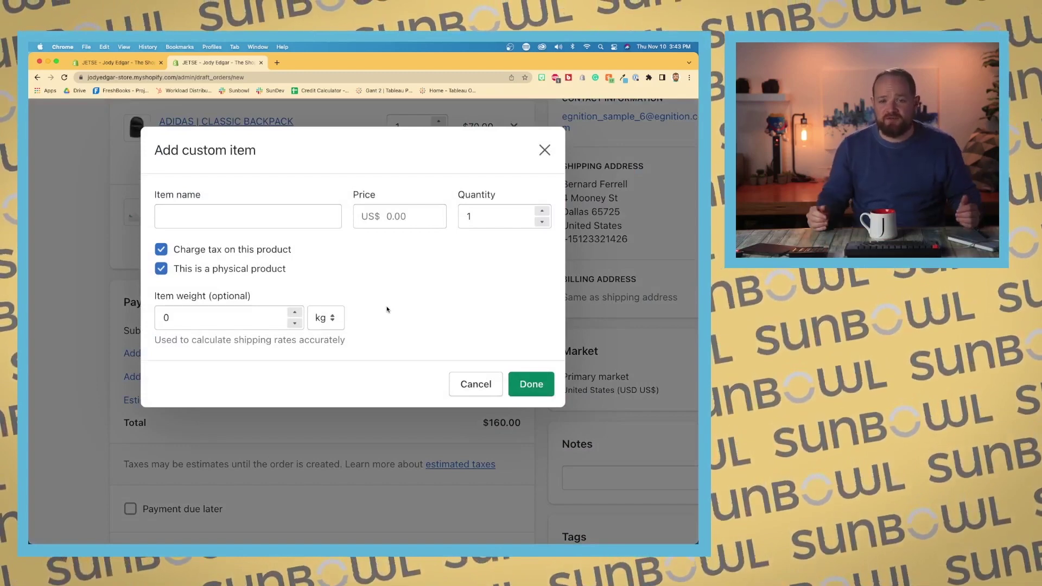
{"action": "left_click", "coordinate": [253, 227]}
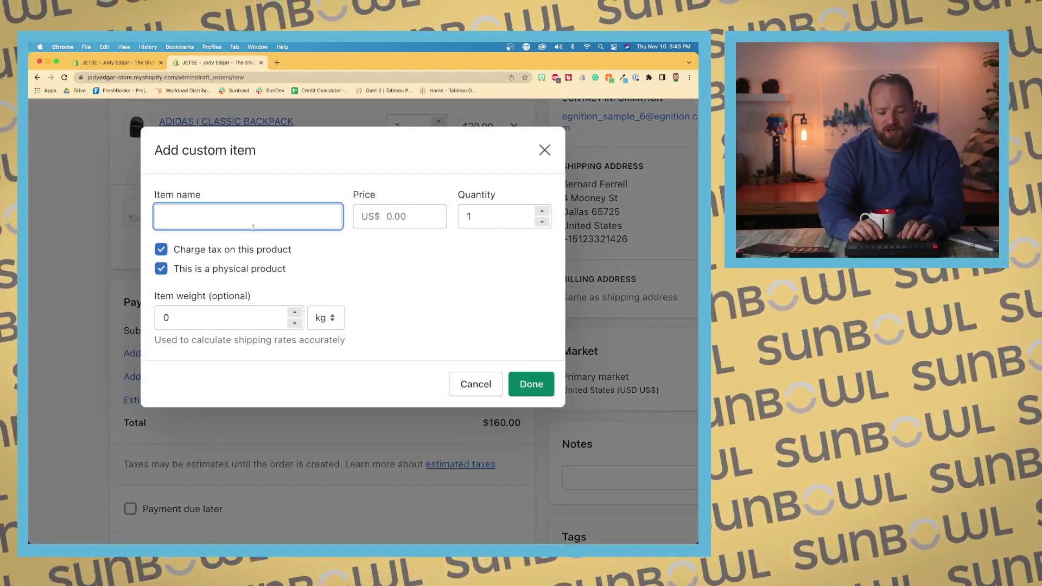
{"action": "type", "text": "Re-lac"}
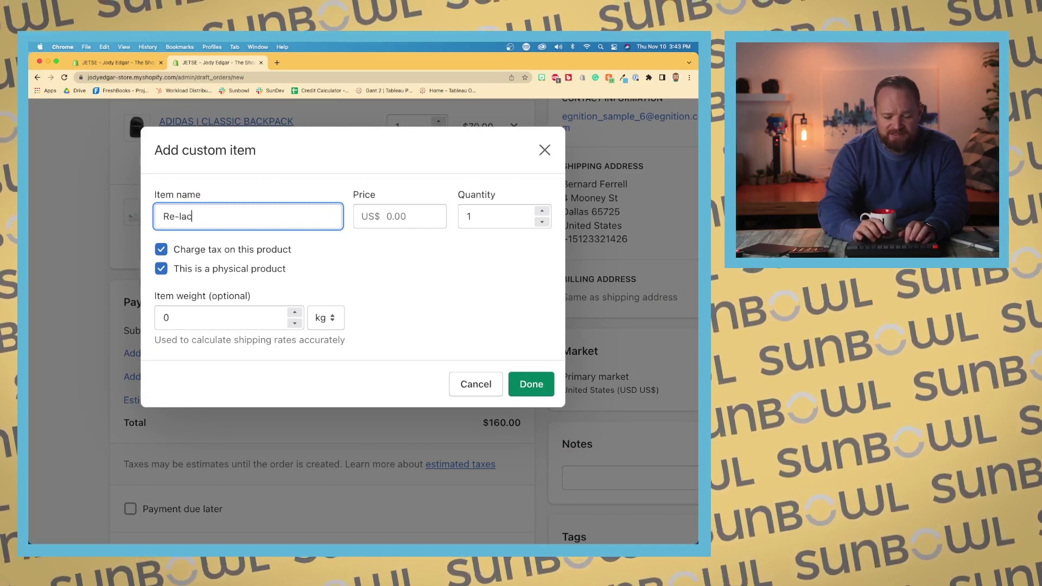
{"action": "type", "text": "es nikes"}
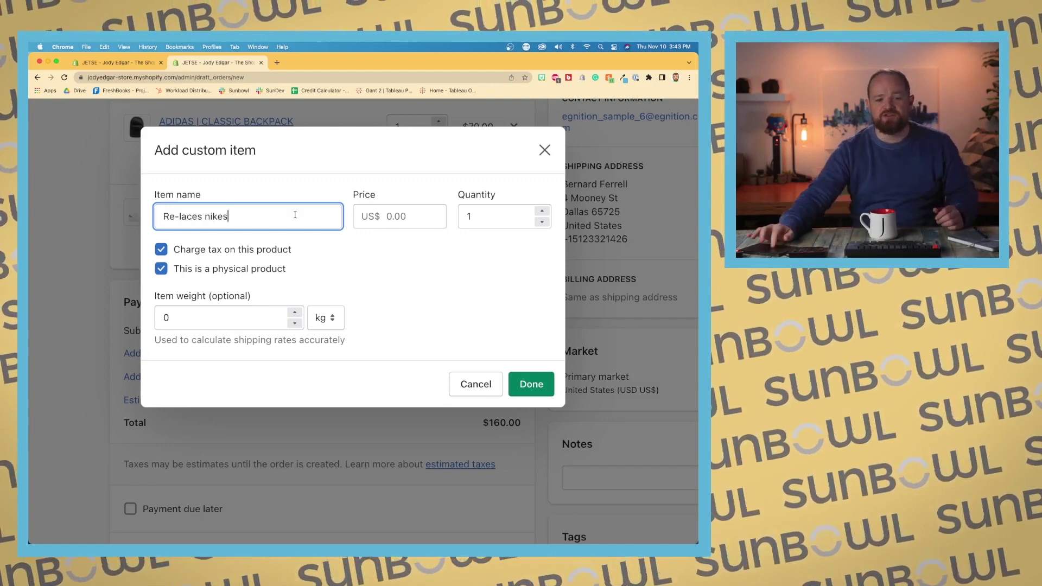
{"action": "left_click", "coordinate": [402, 217]}
{"action": "type", "text": "20"}
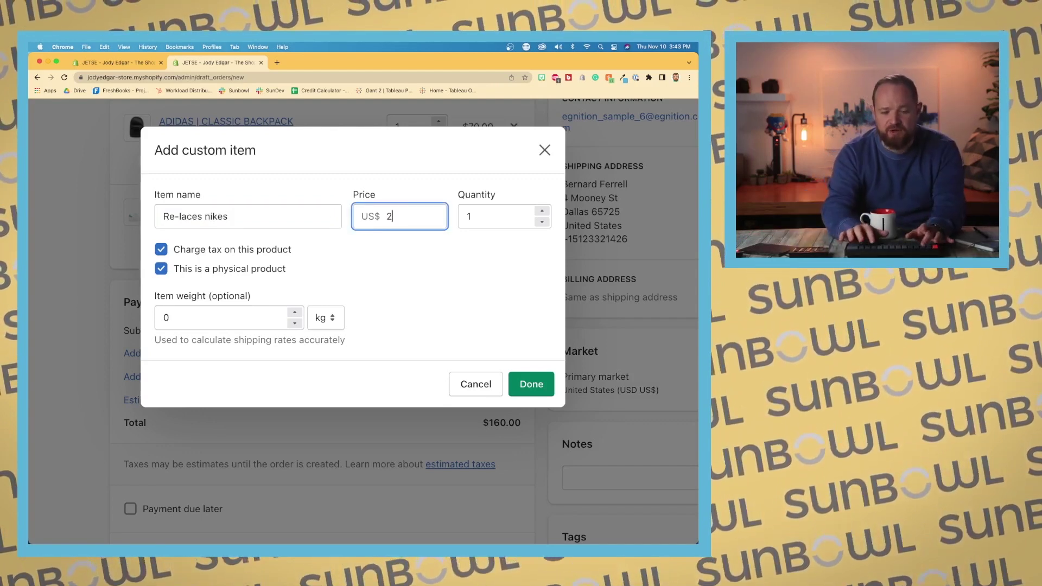
{"action": "left_click", "coordinate": [494, 267]}
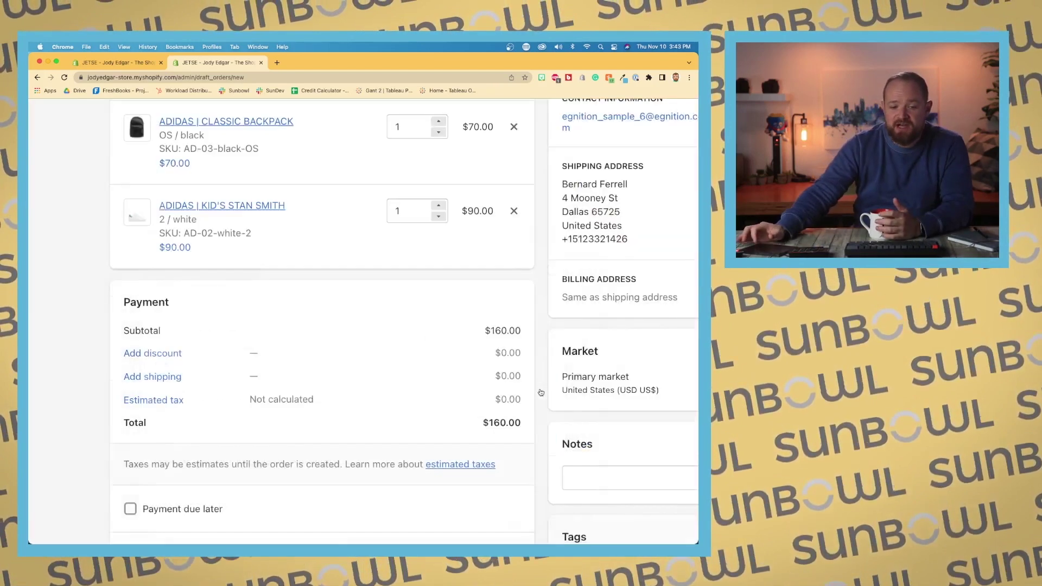
- Add Re-laces nikes to the order, then bring up the backpack's $70.00 discount dialog
{"action": "left_click", "coordinate": [537, 385]}
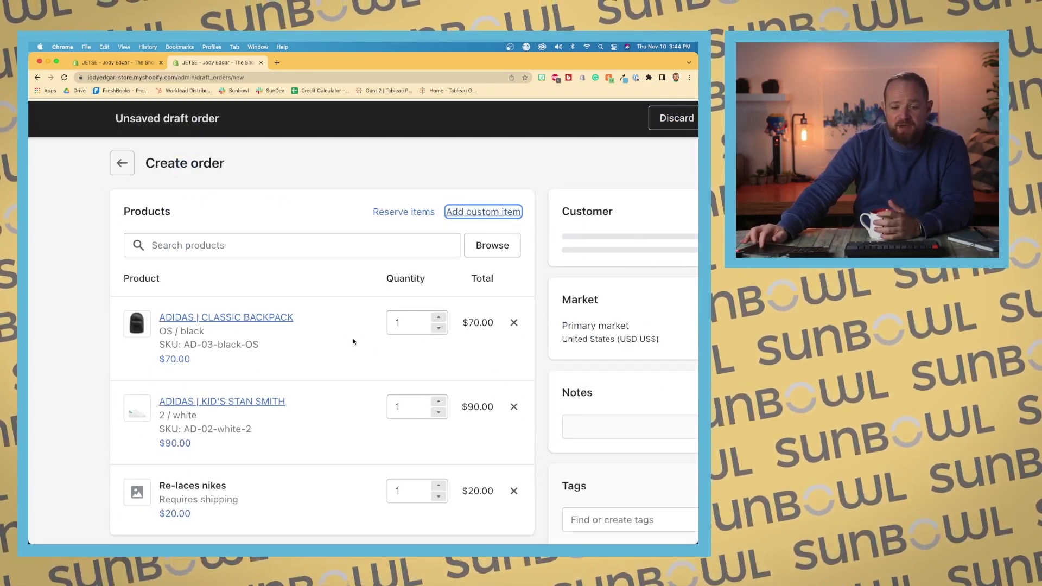
{"action": "scroll", "coordinate": [353, 342], "scroll_direction": "down", "scroll_amount": 3}
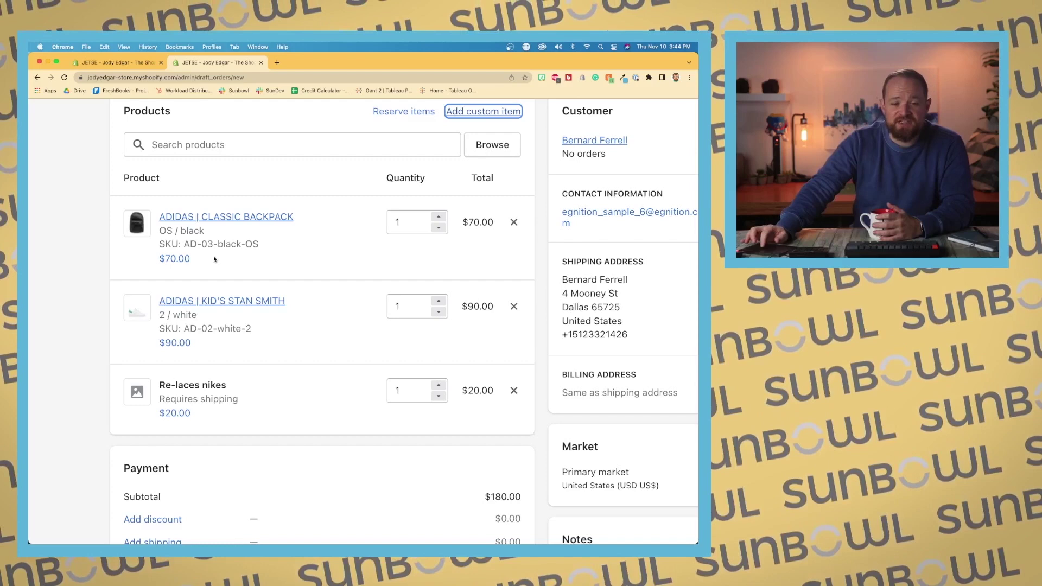
{"action": "left_click", "coordinate": [185, 263]}
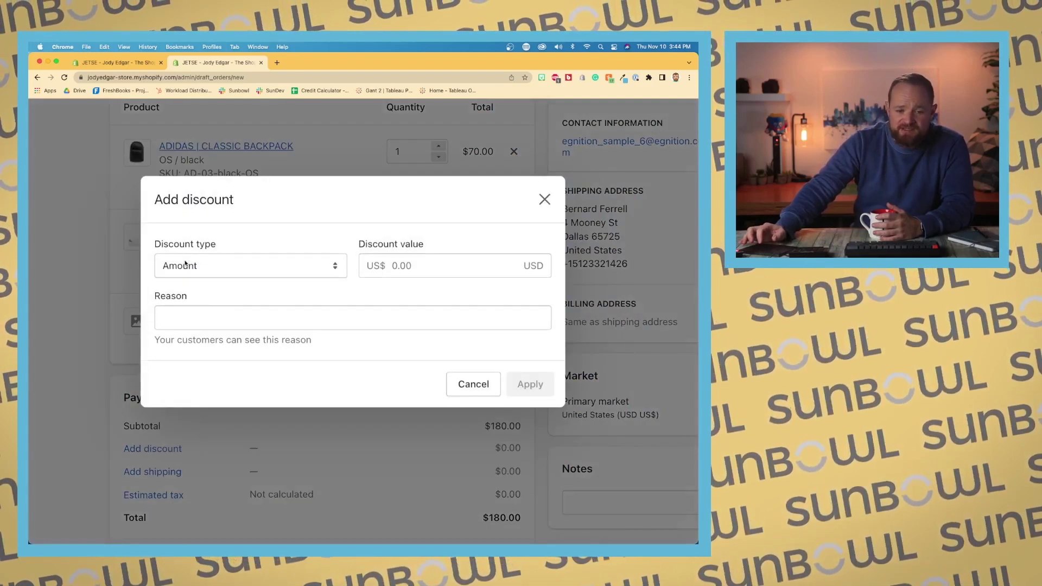
- Discount the backpack by 15% with reason 'The world's best customer discount', making it $59.50
{"action": "left_click", "coordinate": [309, 268]}
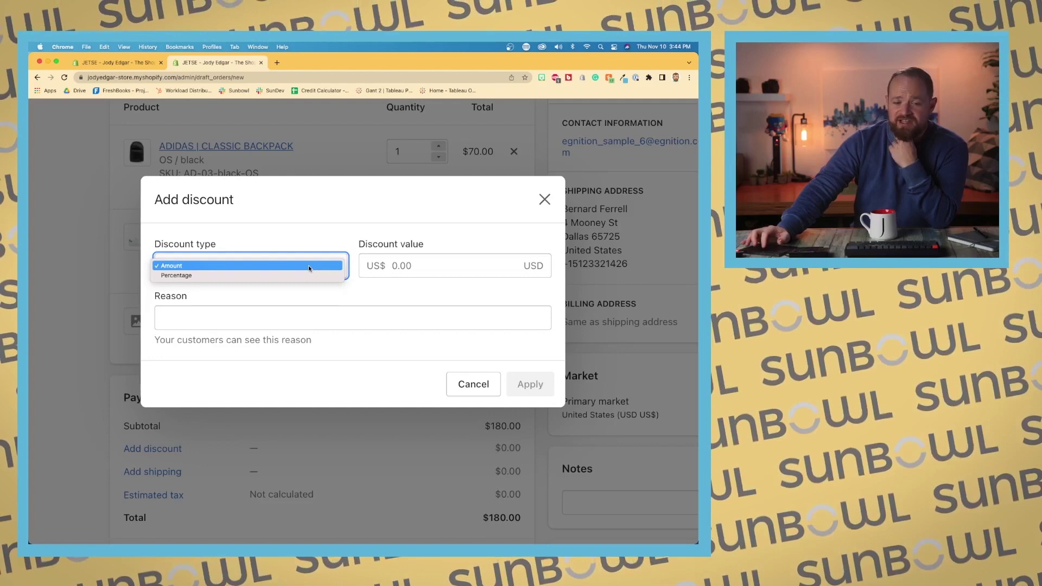
{"action": "left_click", "coordinate": [301, 274]}
{"action": "left_click", "coordinate": [398, 263]}
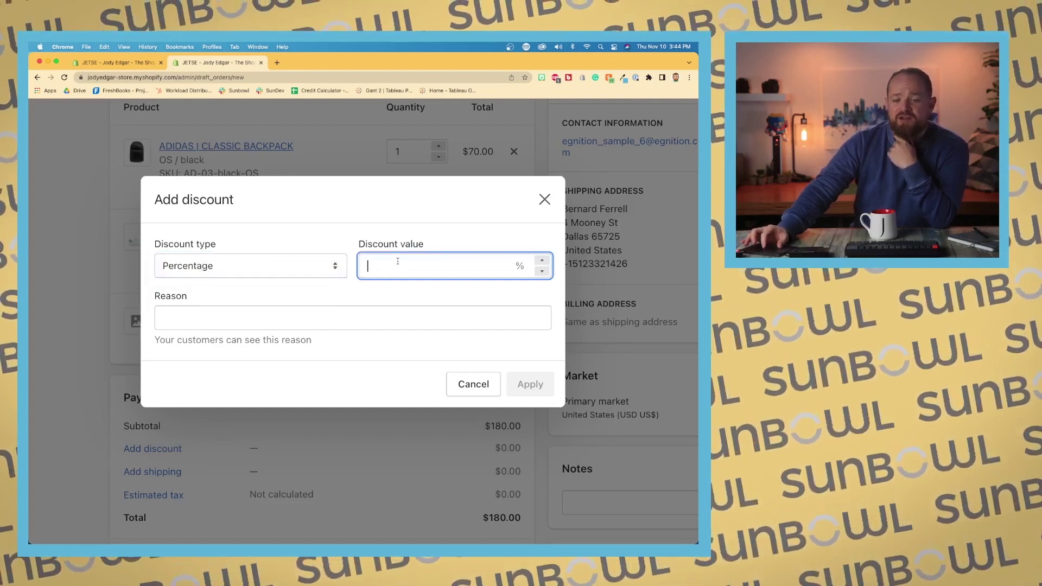
{"action": "type", "text": "15"}
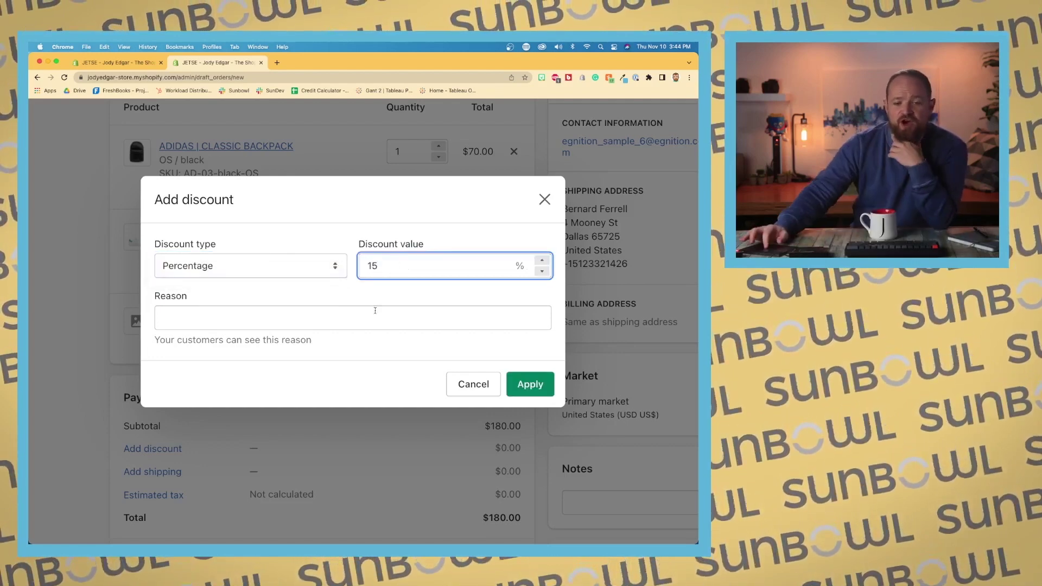
{"action": "left_click", "coordinate": [373, 311]}
{"action": "type", "text": "The "}
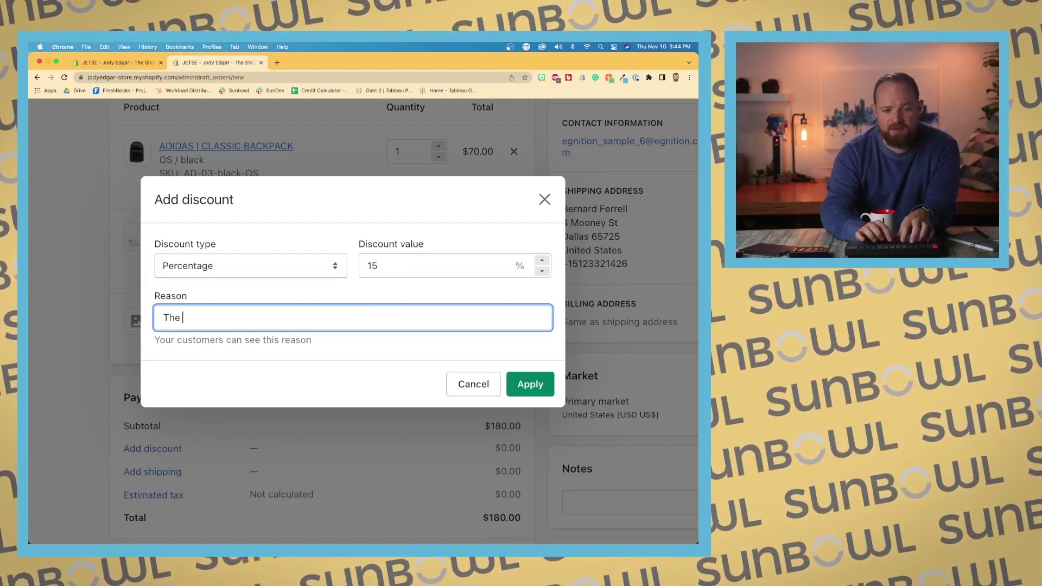
{"action": "type", "text": "world's "}
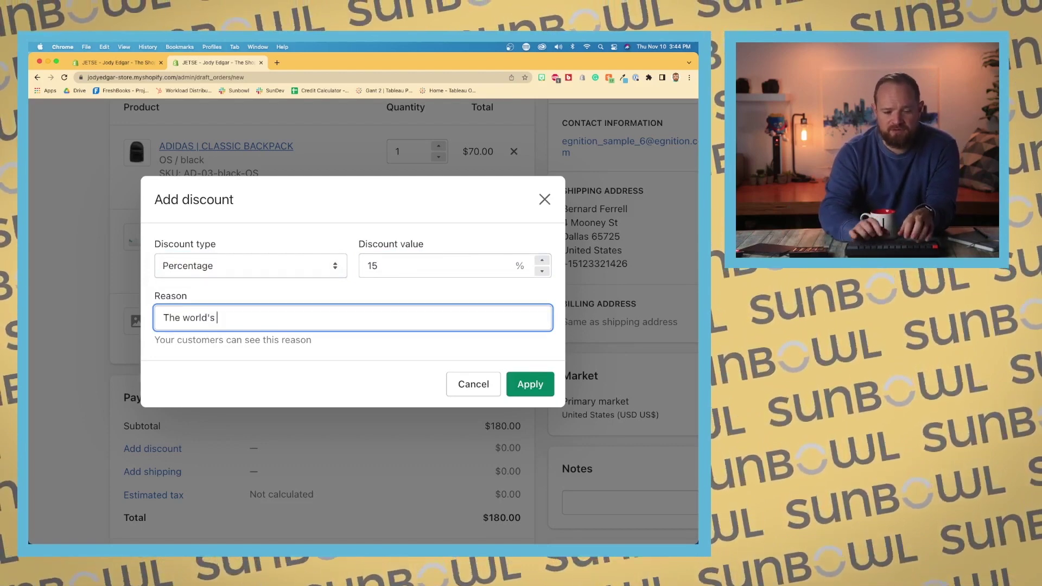
{"action": "type", "text": "best customer discount"}
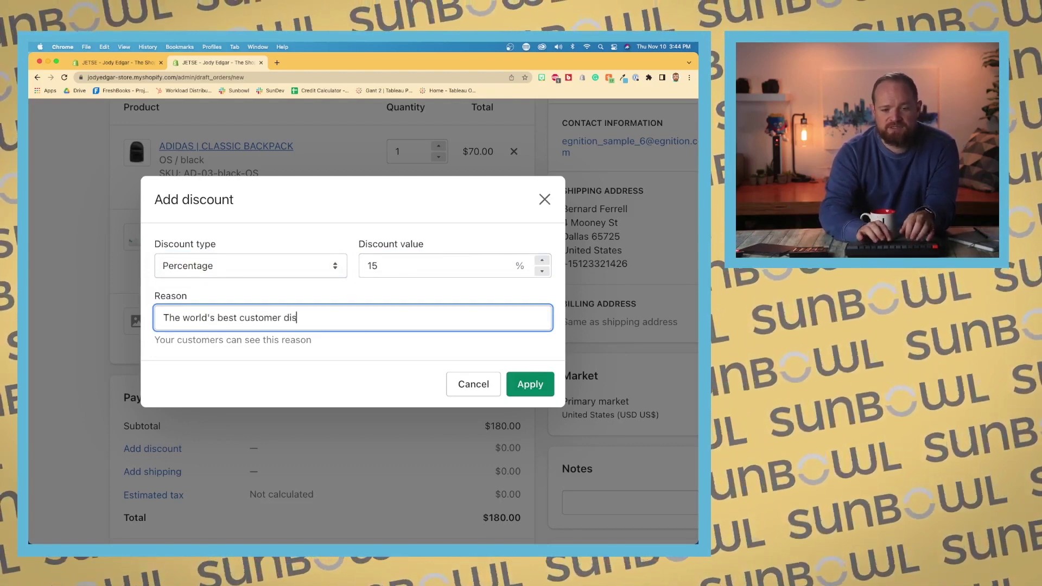
{"action": "left_click", "coordinate": [544, 381]}
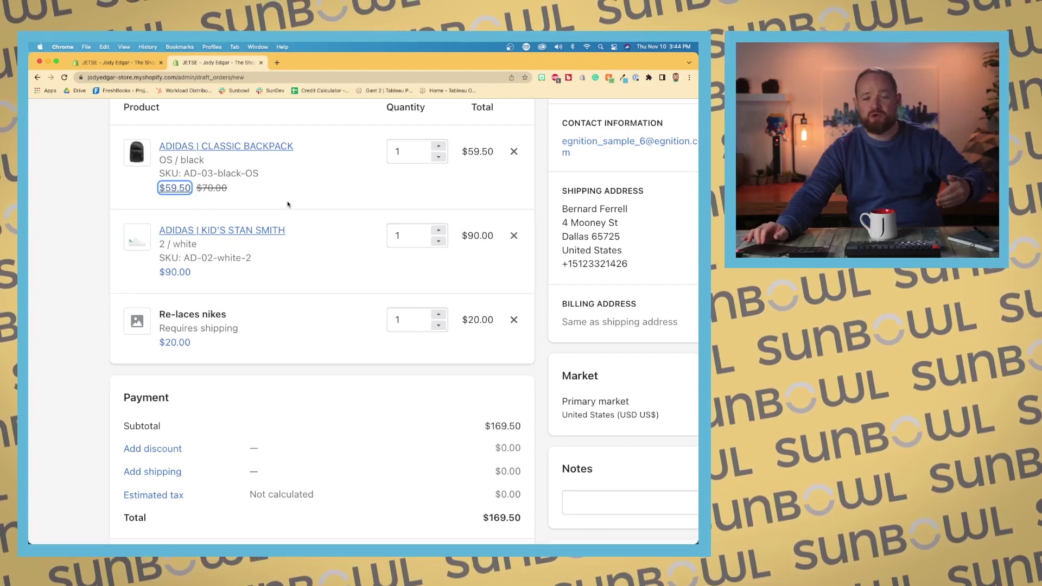
{"action": "scroll", "coordinate": [287, 204], "scroll_direction": "down", "scroll_amount": 3}
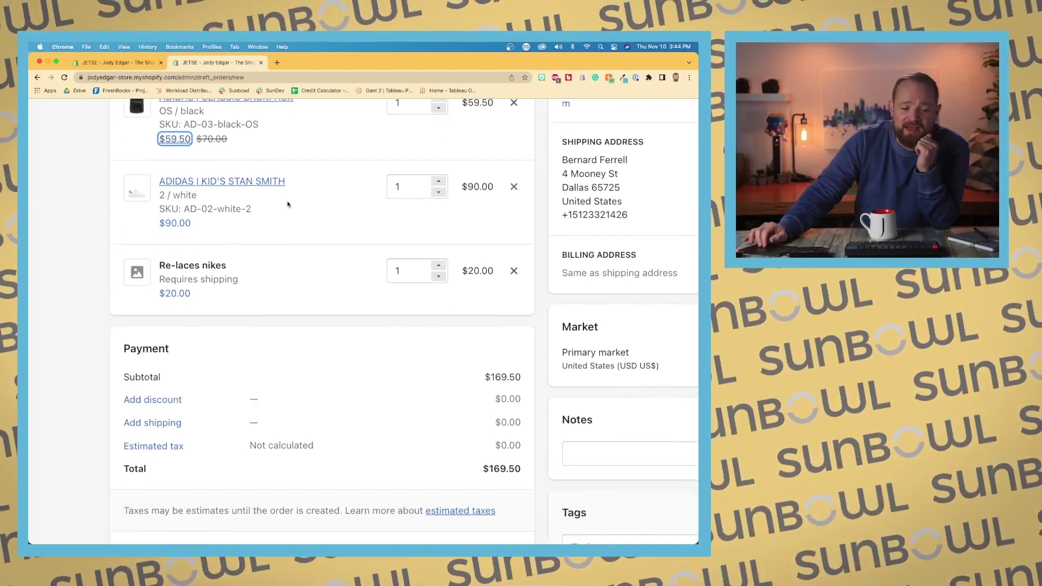
{"action": "scroll", "coordinate": [178, 383], "scroll_direction": "down", "scroll_amount": 1}
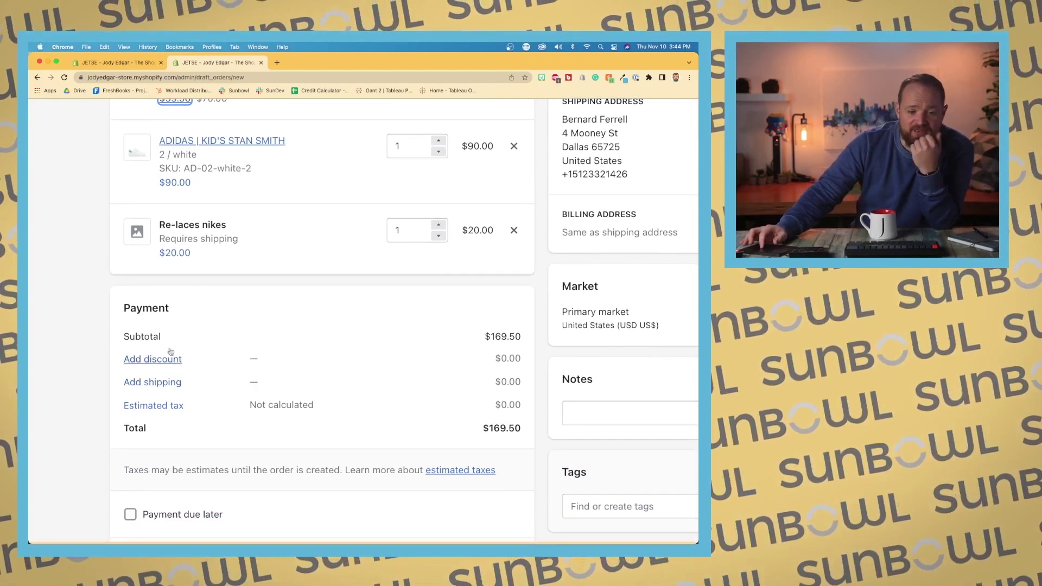
- Add a 10% order-wide discount with reason 'VIP', taking -$16.95 off for a $152.55 total
{"action": "left_click", "coordinate": [161, 359]}
{"action": "left_click", "coordinate": [238, 184]}
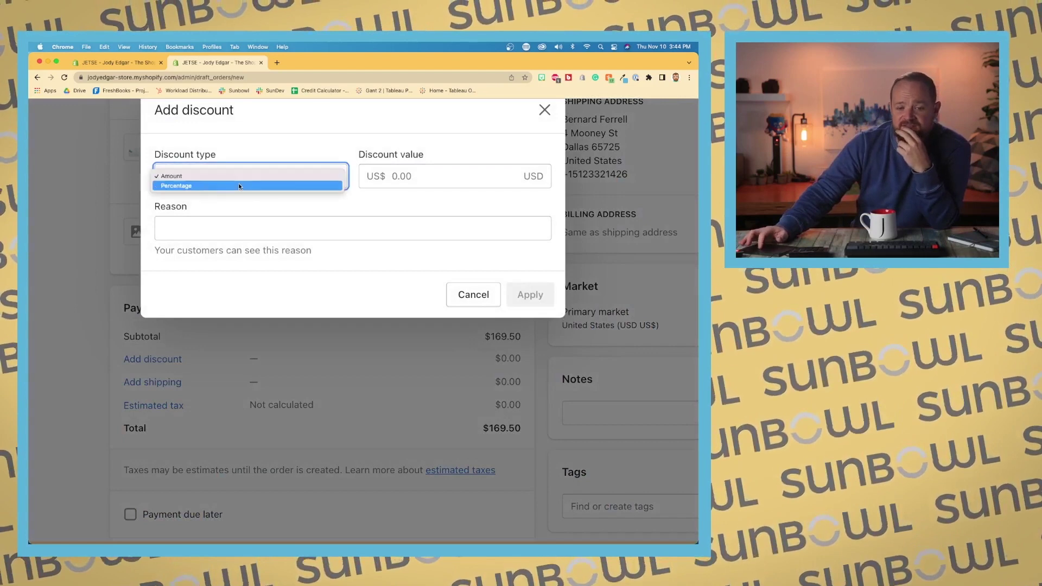
{"action": "left_click", "coordinate": [240, 187]}
{"action": "key", "text": "Tab"}
{"action": "type", "text": "10"}
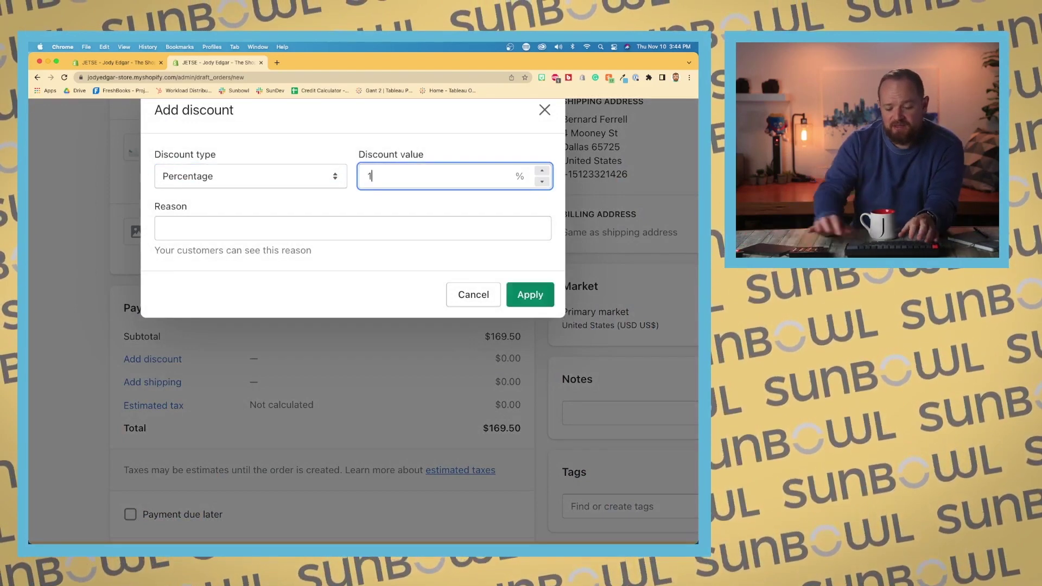
{"action": "left_click", "coordinate": [380, 220]}
{"action": "type", "text": "VIP"}
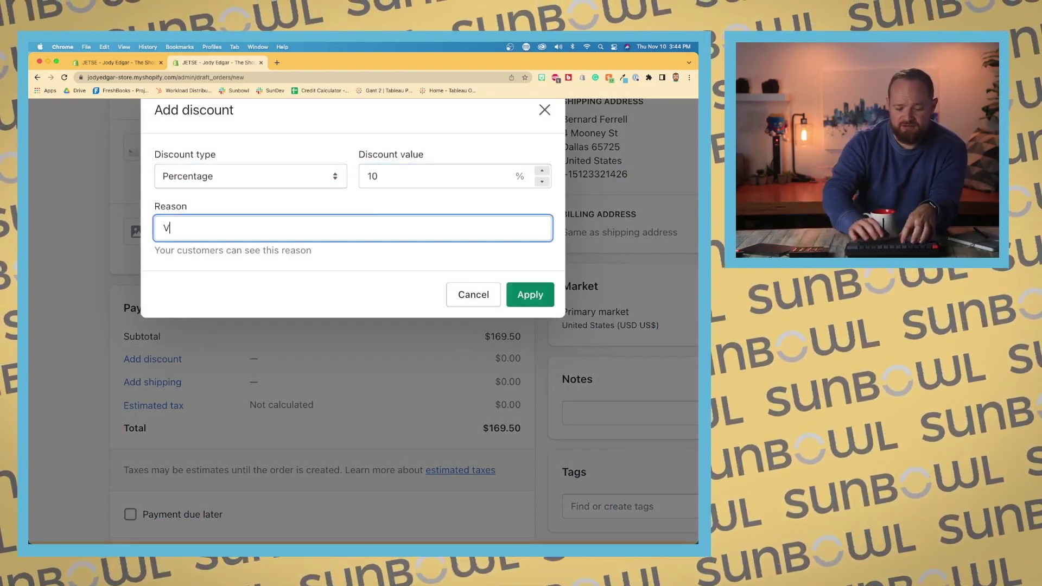
{"action": "left_click", "coordinate": [530, 295]}
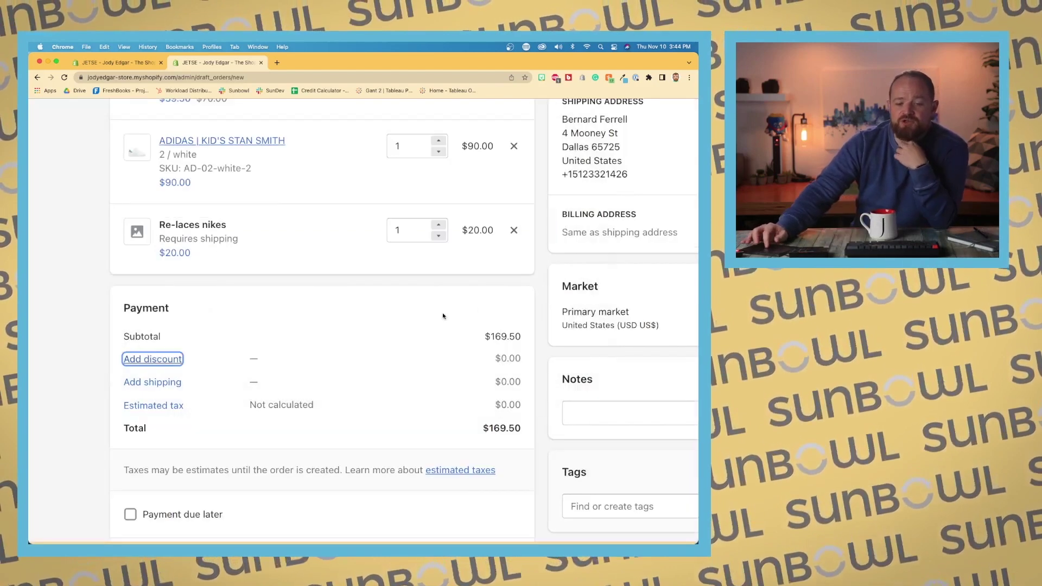
{"action": "scroll", "coordinate": [397, 352], "scroll_direction": "up", "scroll_amount": 5}
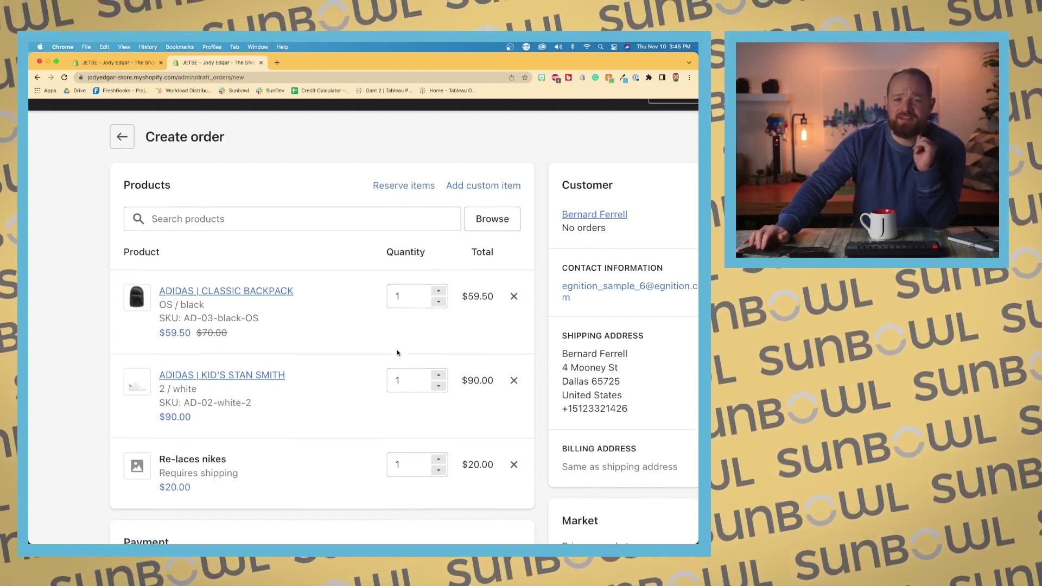
{"action": "scroll", "coordinate": [398, 353], "scroll_direction": "down", "scroll_amount": 4}
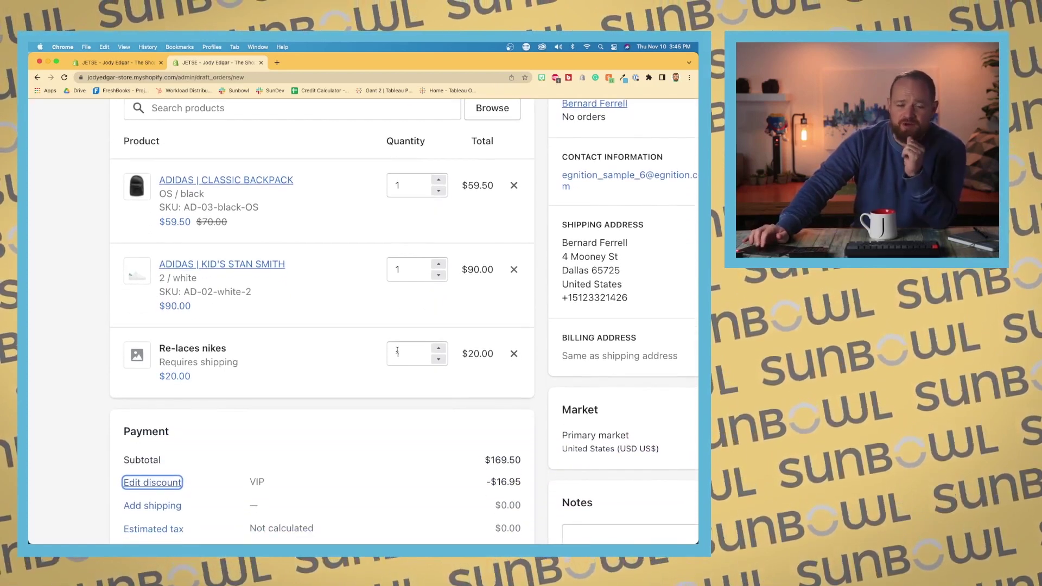
{"action": "scroll", "coordinate": [397, 352], "scroll_direction": "down", "scroll_amount": 2}
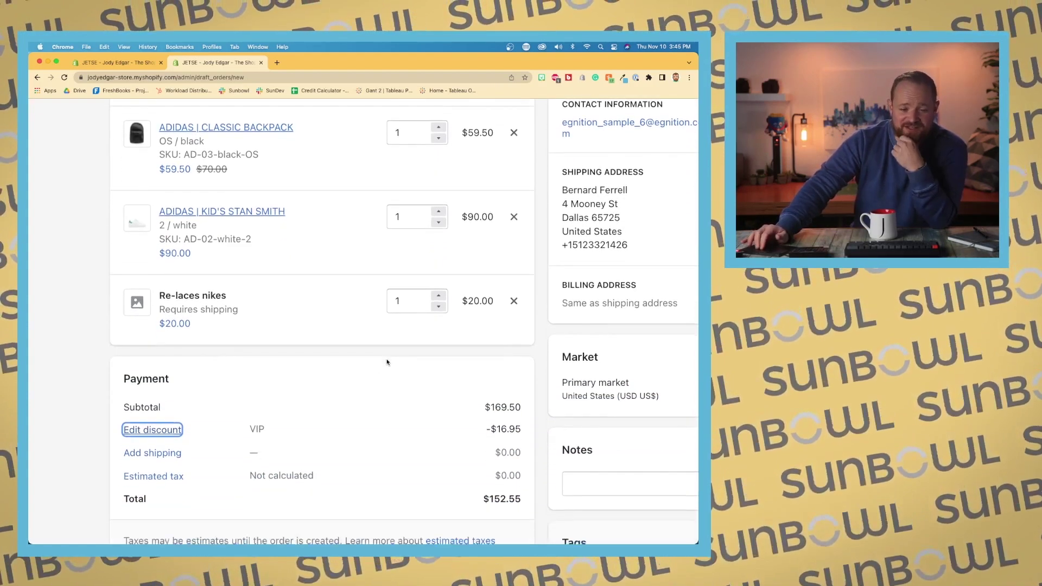
- Leave payment terms on Due on receipt and finish with Payment due later unchecked
{"action": "scroll", "coordinate": [387, 362], "scroll_direction": "down", "scroll_amount": 4}
{"action": "scroll", "coordinate": [245, 292], "scroll_direction": "down", "scroll_amount": 2}
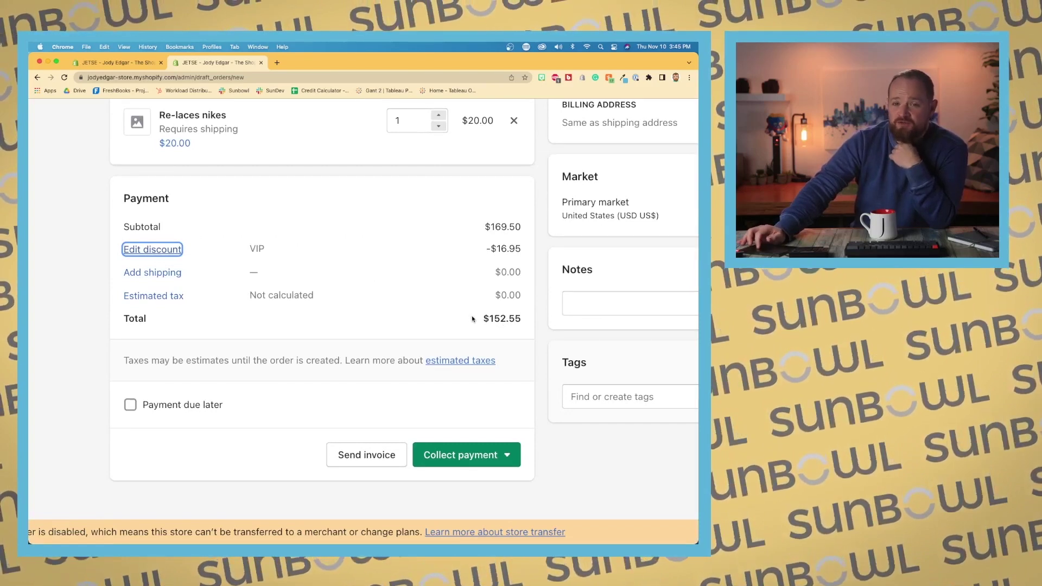
{"action": "left_click", "coordinate": [147, 405]}
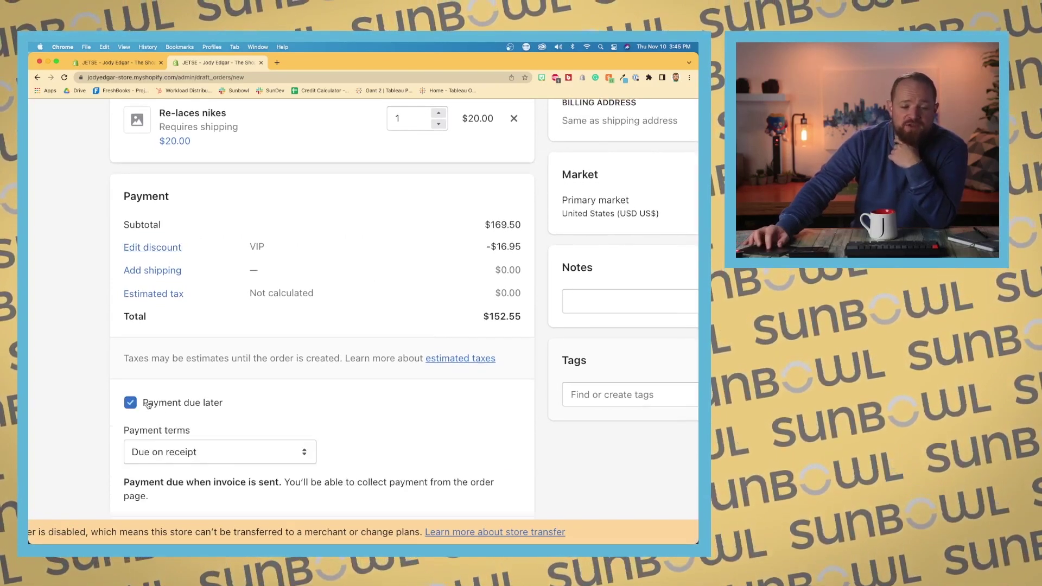
{"action": "left_click", "coordinate": [243, 450]}
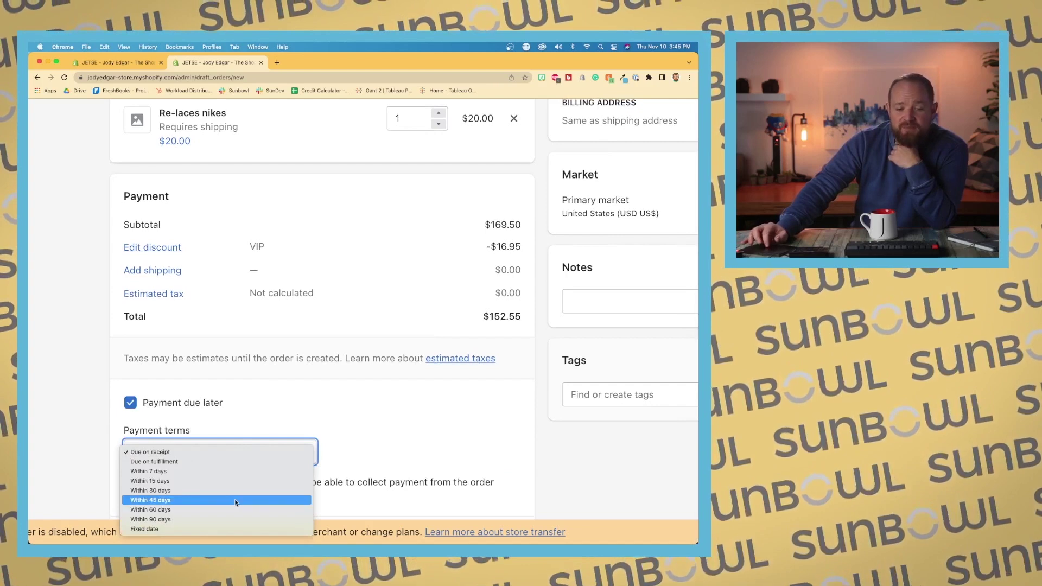
{"action": "left_click", "coordinate": [232, 412]}
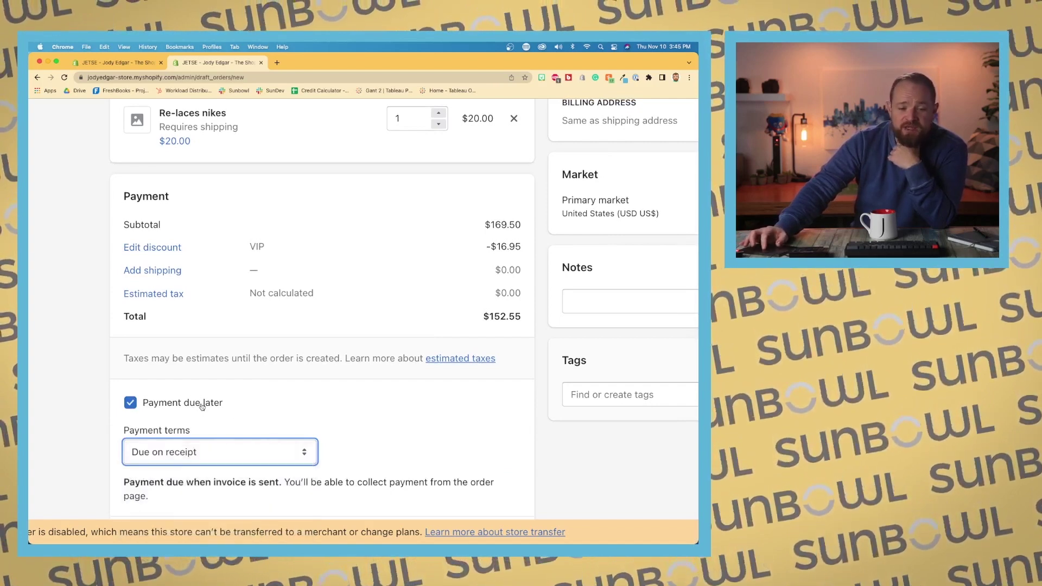
{"action": "left_click", "coordinate": [203, 407]}
{"action": "left_click", "coordinate": [242, 402]}
{"action": "scroll", "coordinate": [268, 425], "scroll_direction": "down", "scroll_amount": 3}
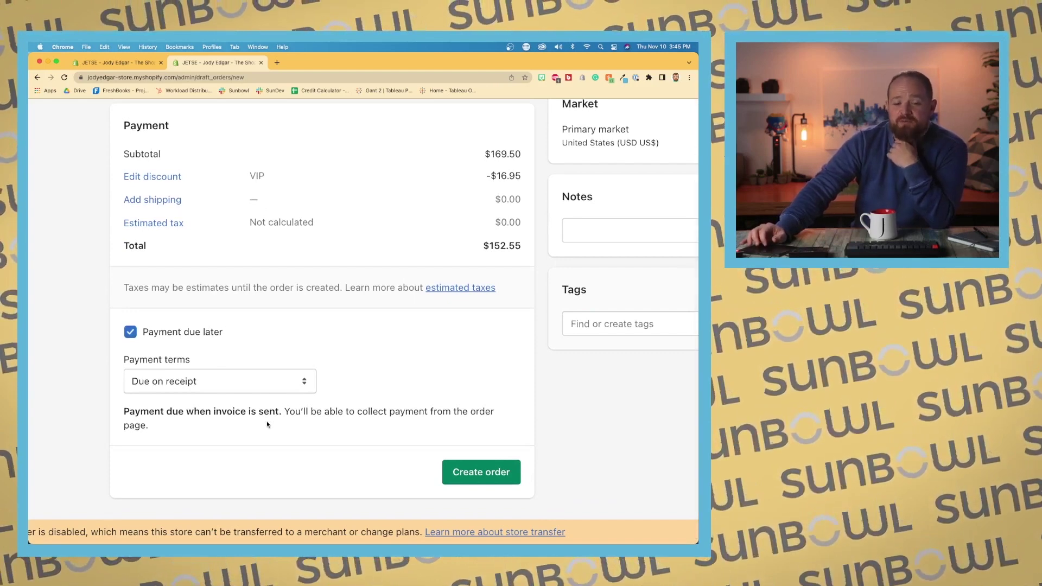
{"action": "left_click", "coordinate": [182, 333]}
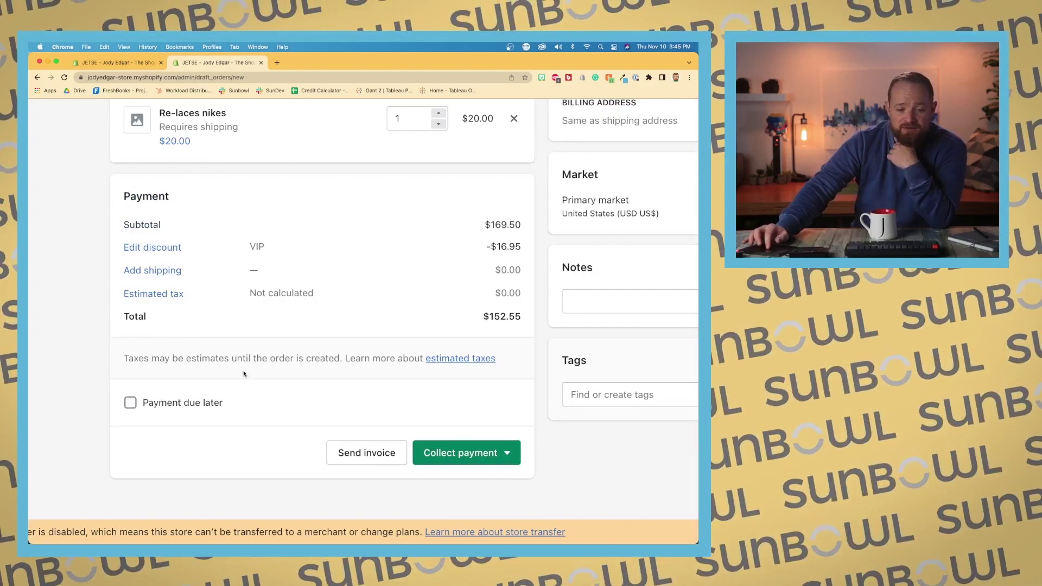
{"action": "scroll", "coordinate": [255, 377], "scroll_direction": "up", "scroll_amount": 10}
{"action": "scroll", "coordinate": [259, 378], "scroll_direction": "up", "scroll_amount": 3}
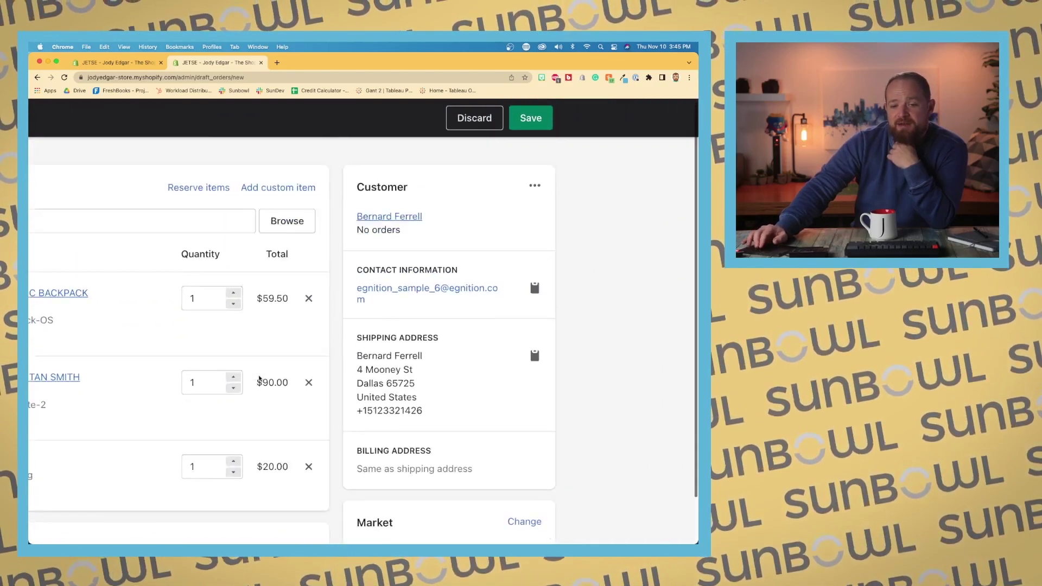
{"action": "scroll", "coordinate": [257, 379], "scroll_direction": "down", "scroll_amount": 3}
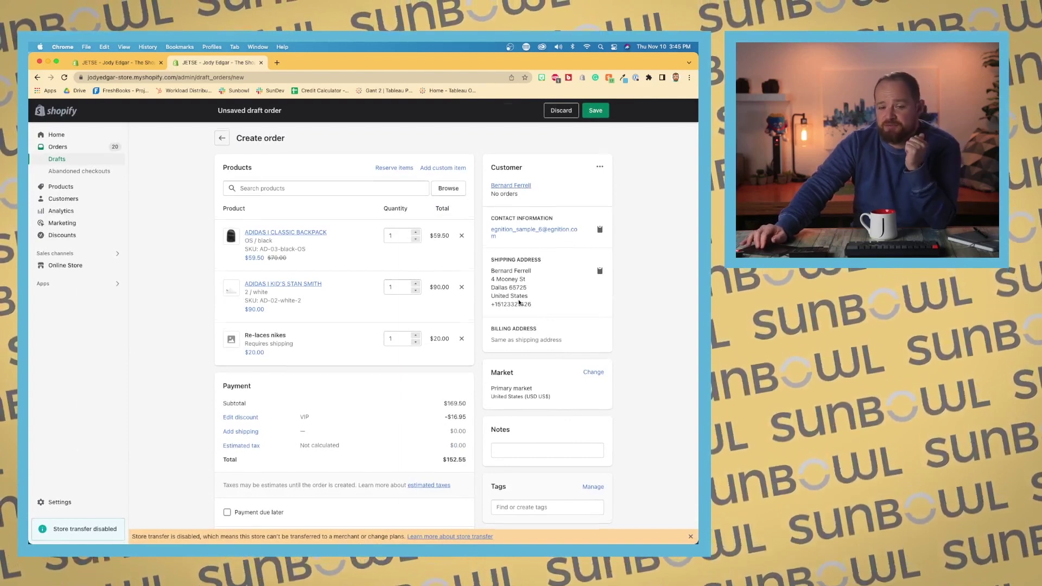
{"action": "scroll", "coordinate": [519, 302], "scroll_direction": "down", "scroll_amount": 3}
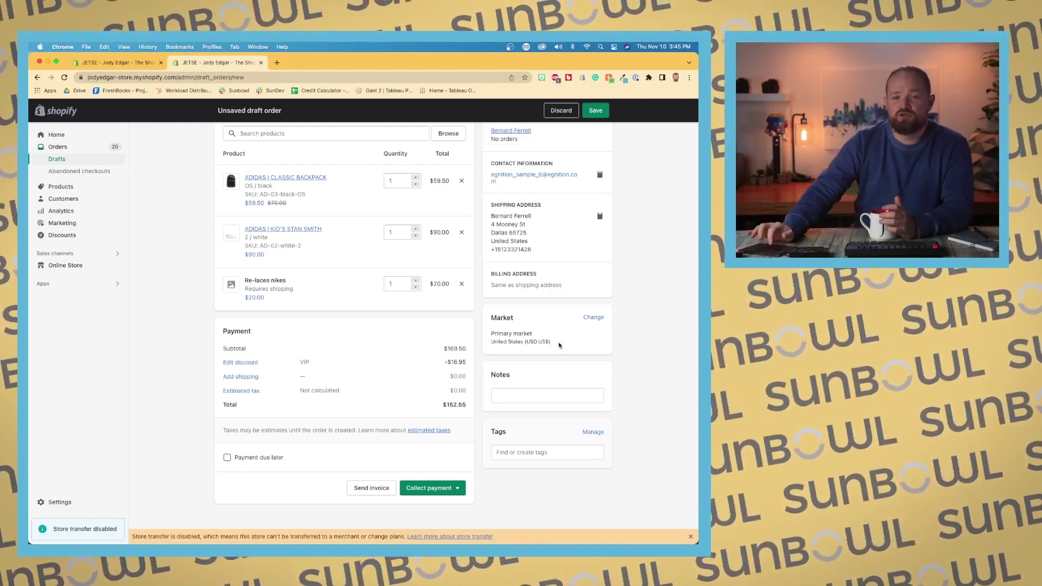
{"action": "left_click", "coordinate": [593, 318]}
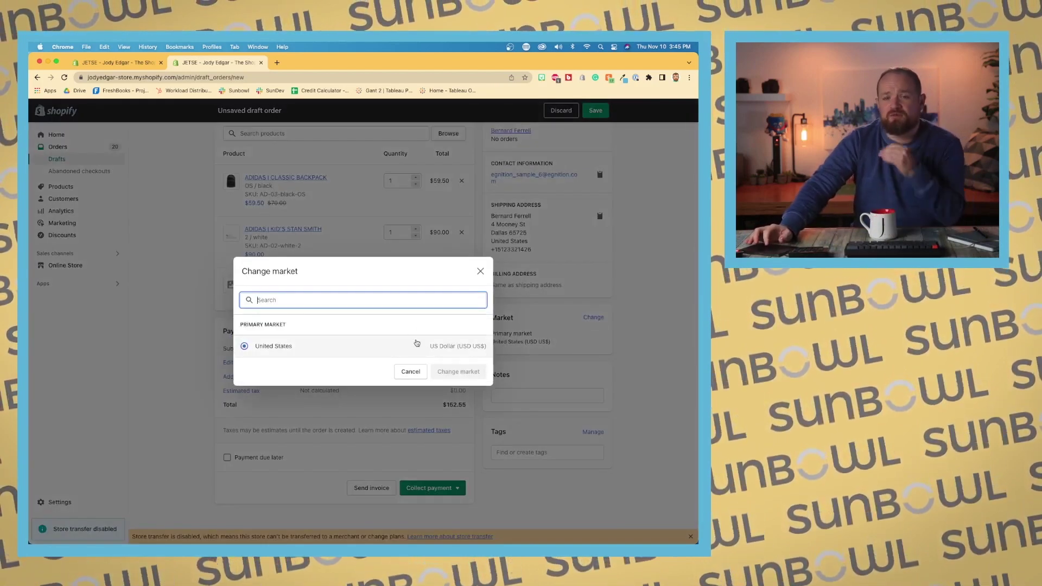
{"action": "left_click", "coordinate": [413, 372]}
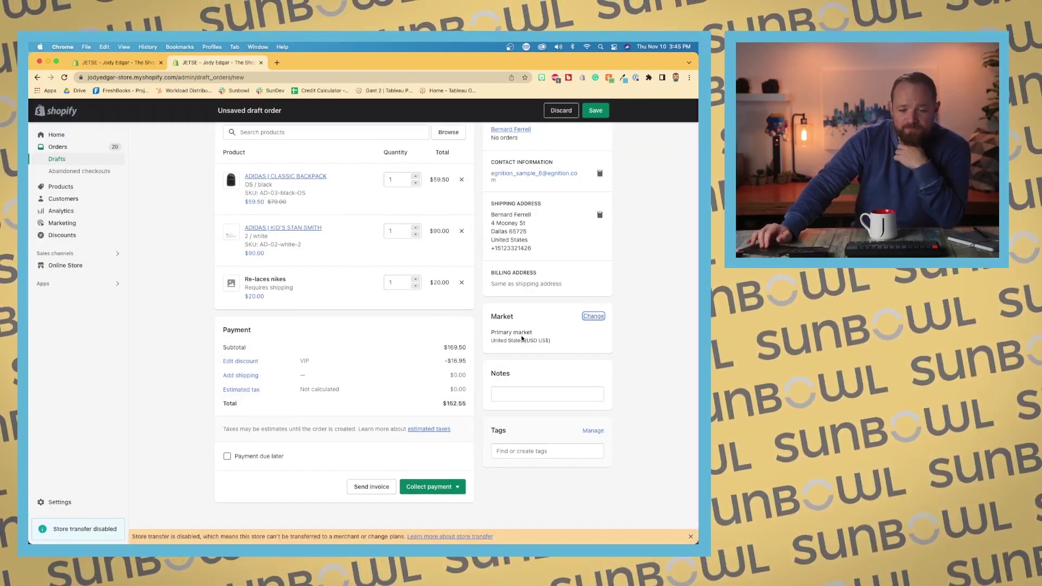
{"action": "left_click", "coordinate": [525, 393]}
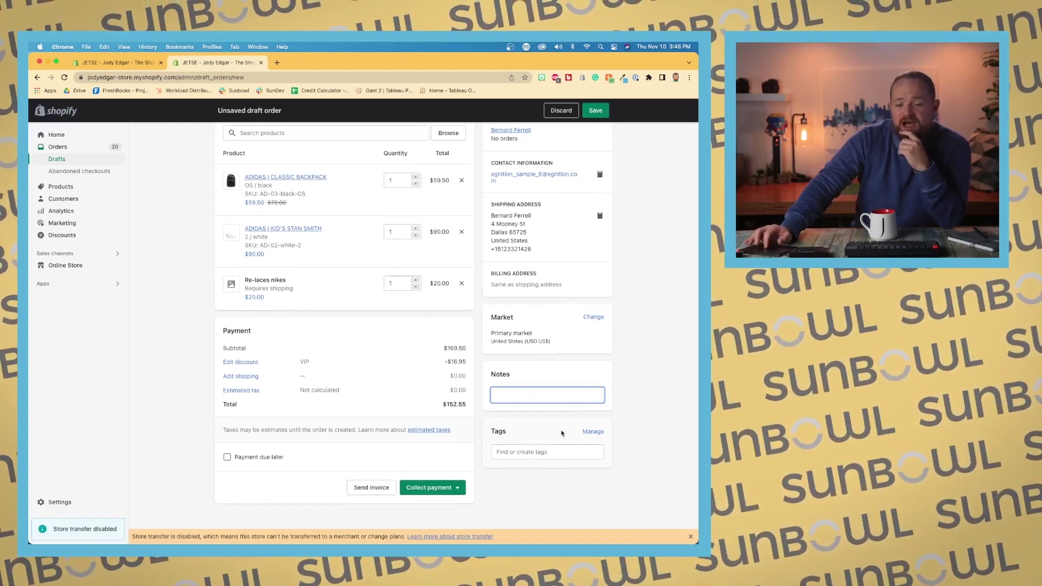
- Type the tag 'final-sale' into the Tags field, fixing a misspelling along the way
{"action": "left_click", "coordinate": [551, 451]}
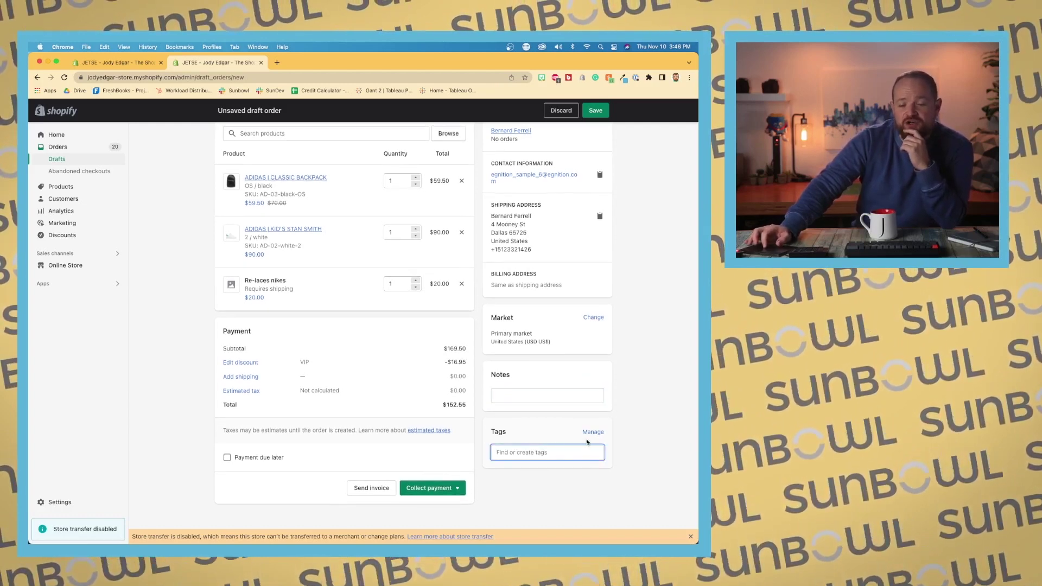
{"action": "type", "text": "finanl"}
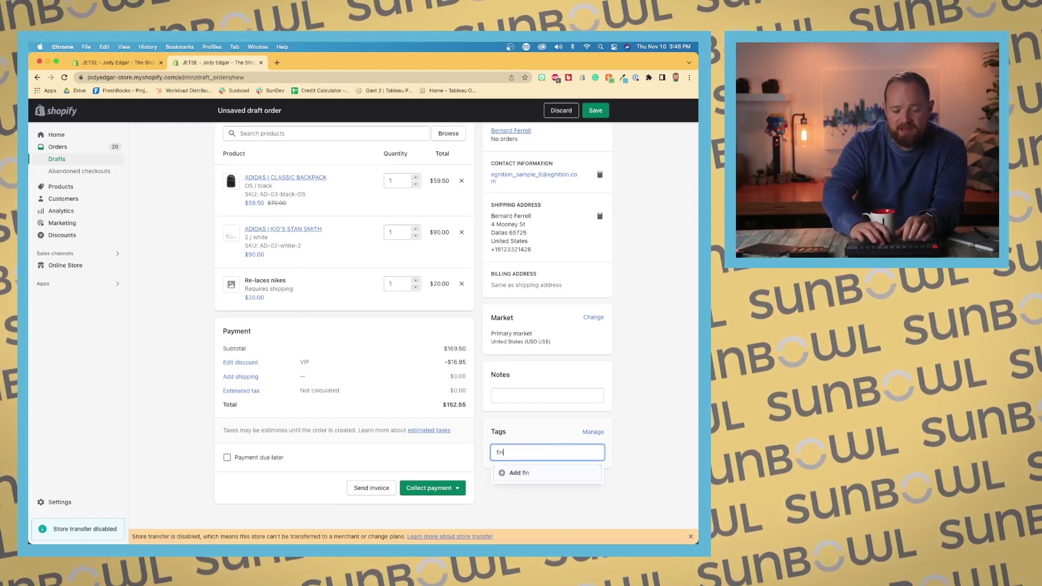
{"action": "key", "text": "BackSpace"}
{"action": "key", "text": "BackSpace"}
{"action": "key", "text": "BackSpace"}
{"action": "key", "text": "BackSpace"}
{"action": "type", "text": "nal-s"}
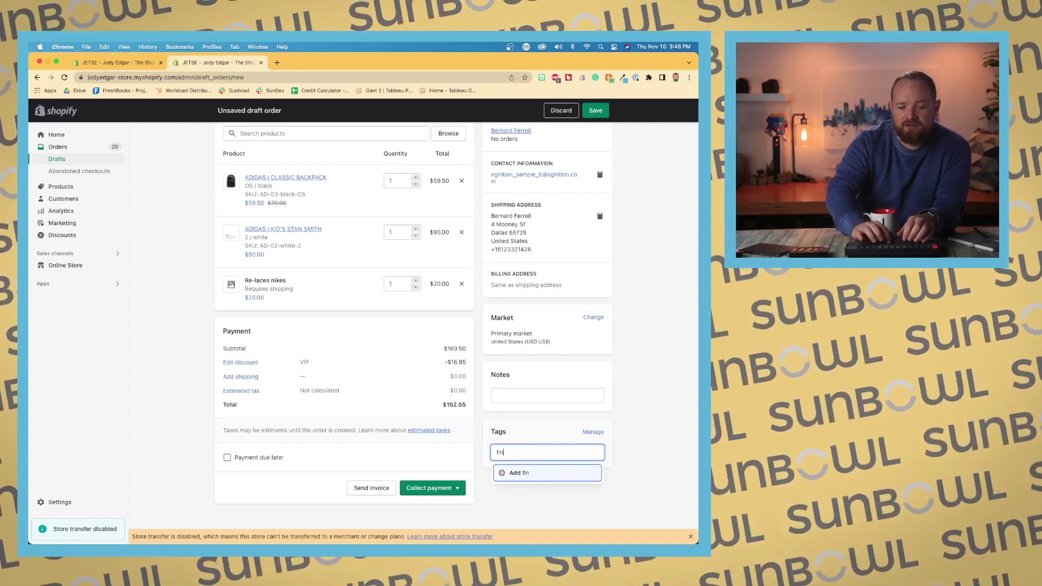
{"action": "type", "text": "ale"}
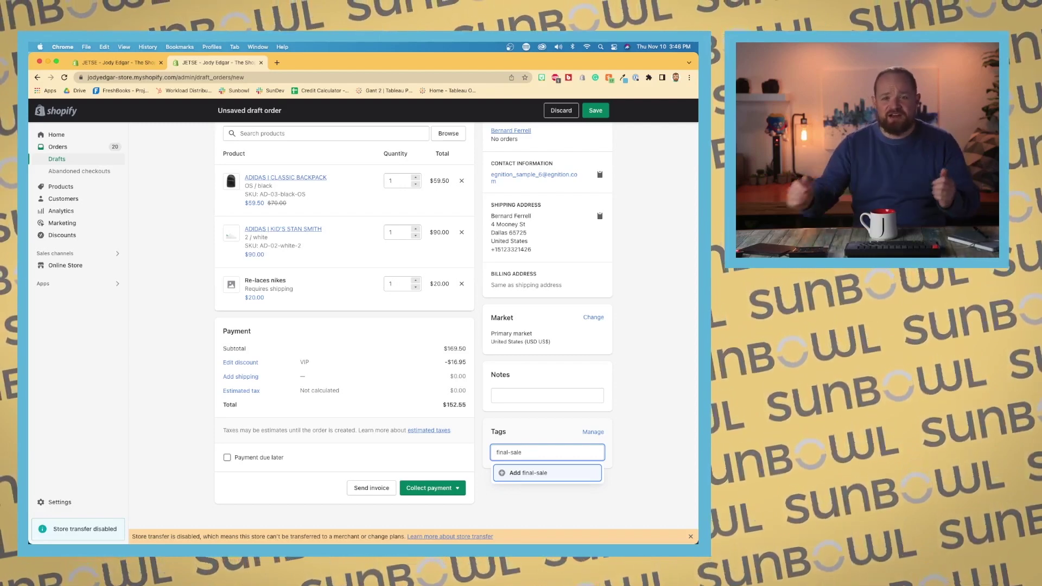
- Dismiss the tag suggestions and show the Collect payment choices: Enter credit card or Mark as paid
{"action": "left_click", "coordinate": [640, 435]}
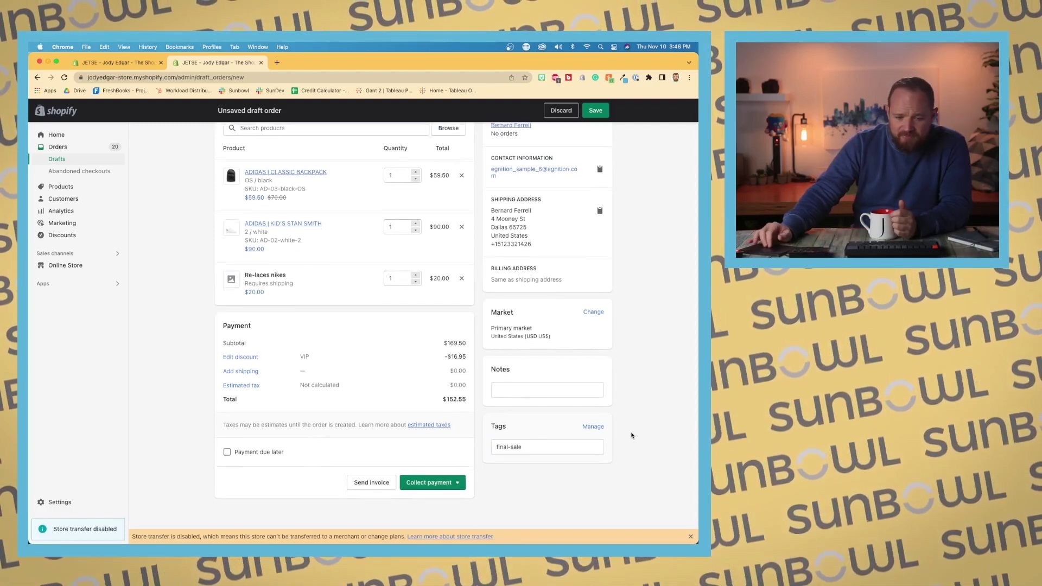
{"action": "scroll", "coordinate": [581, 482], "scroll_direction": "up", "scroll_amount": 2}
{"action": "scroll", "coordinate": [581, 481], "scroll_direction": "down", "scroll_amount": 2}
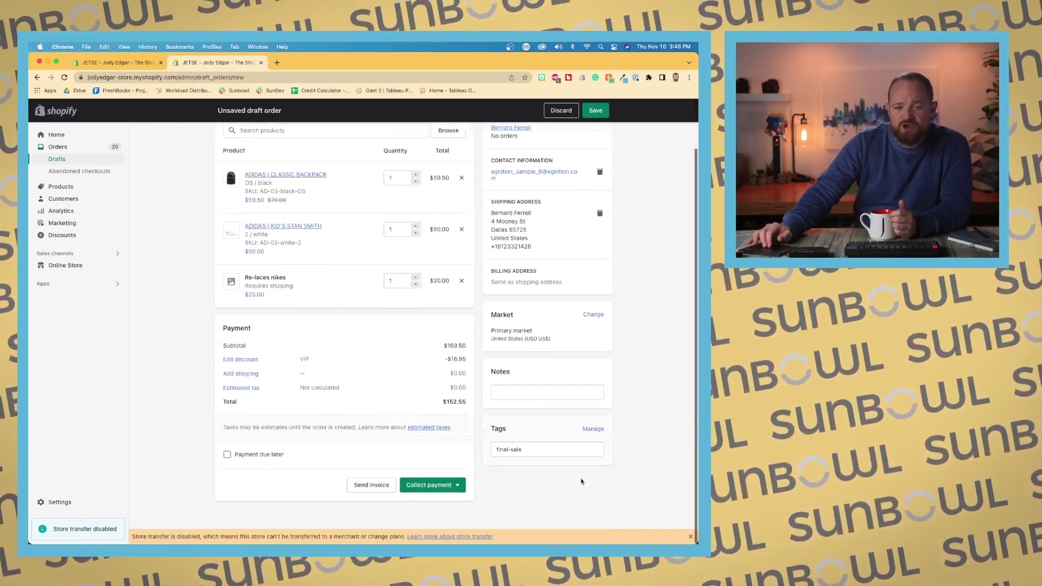
{"action": "left_click", "coordinate": [456, 488]}
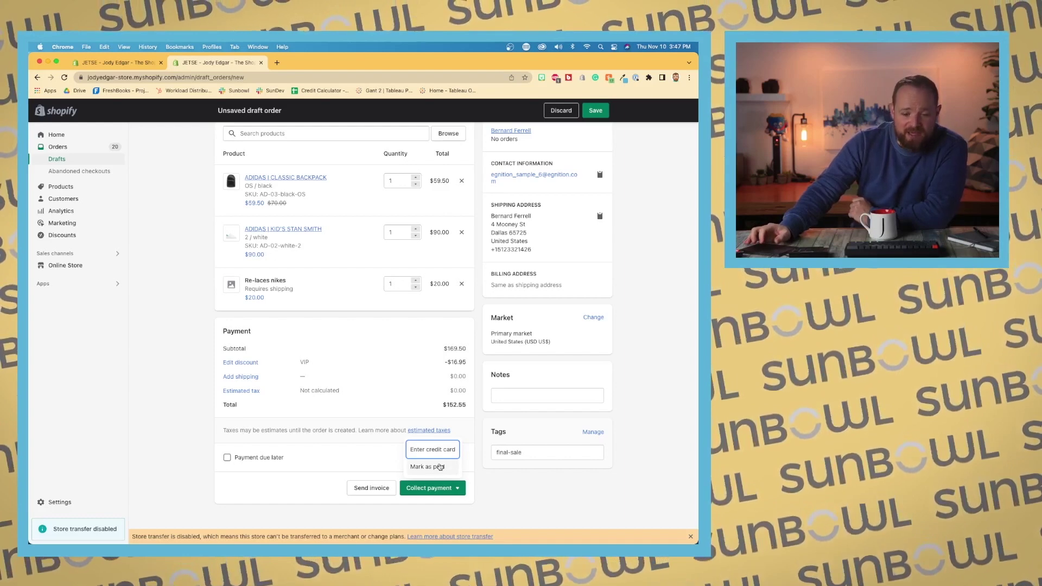
- Save the $152.55 order as draft #D2, cancelling the invoice so nothing is sent
{"action": "left_click", "coordinate": [439, 467]}
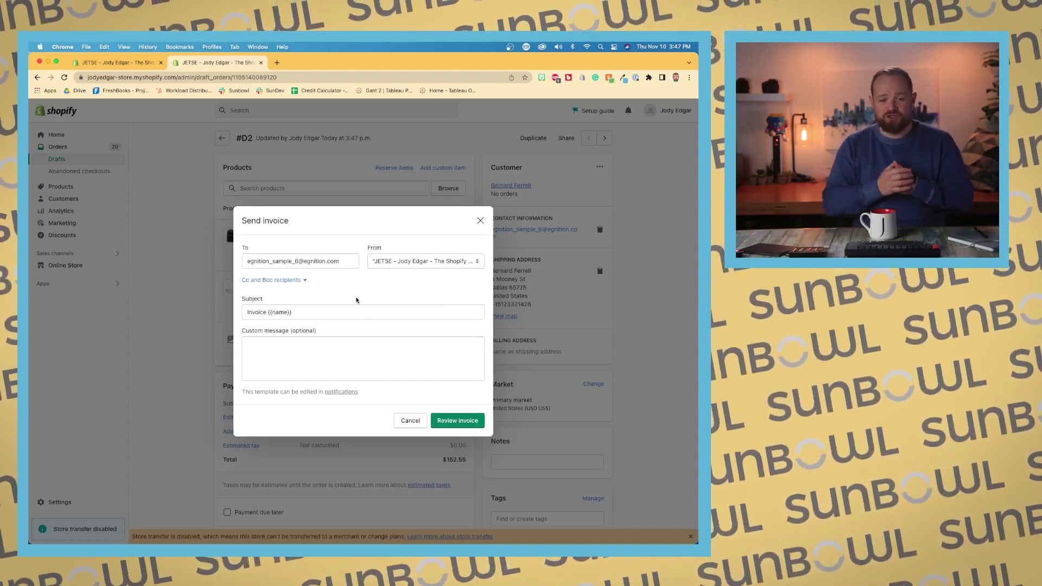
{"action": "scroll", "coordinate": [356, 300], "scroll_direction": "up", "scroll_amount": 5}
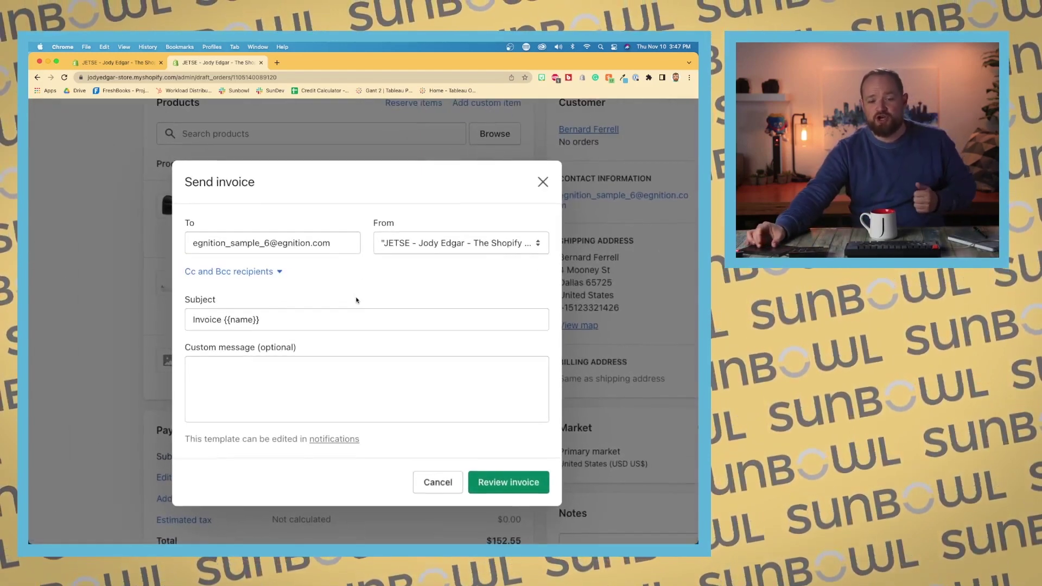
{"action": "scroll", "coordinate": [356, 298], "scroll_direction": "down", "scroll_amount": 1}
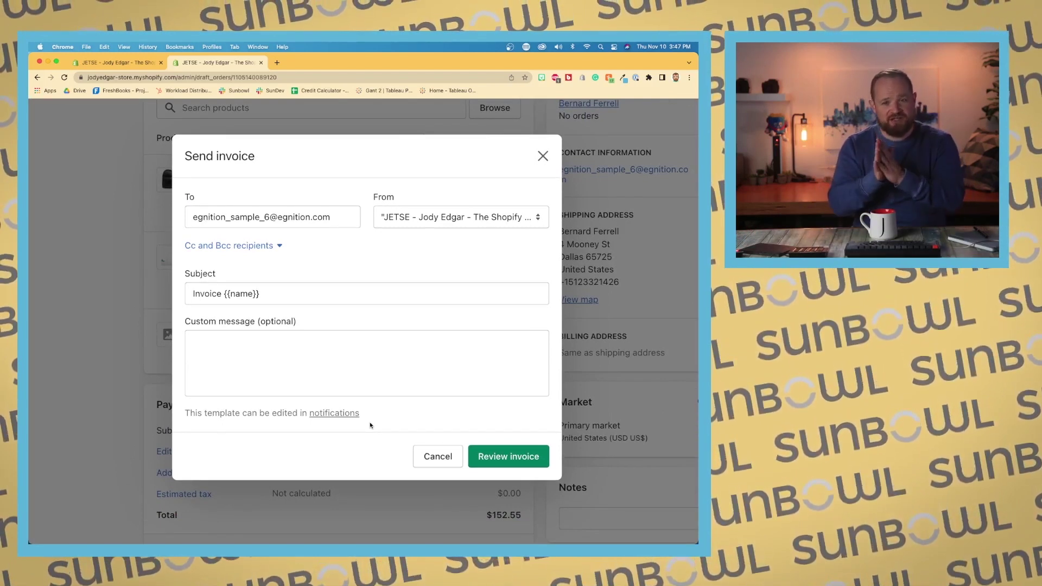
{"action": "left_click", "coordinate": [432, 455]}
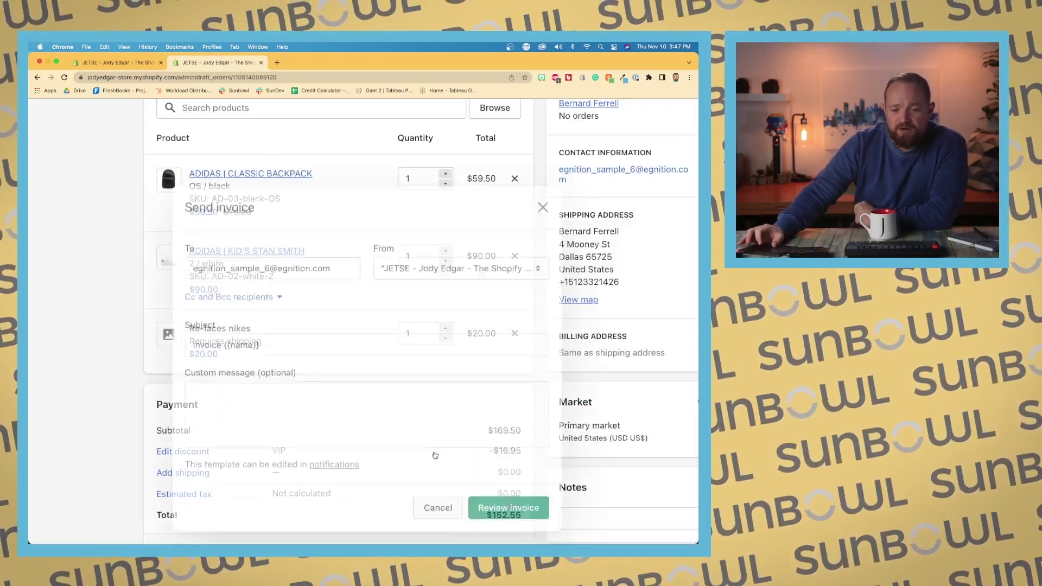
{"action": "scroll", "coordinate": [429, 325], "scroll_direction": "down", "scroll_amount": 2}
{"action": "scroll", "coordinate": [429, 317], "scroll_direction": "down", "scroll_amount": 5}
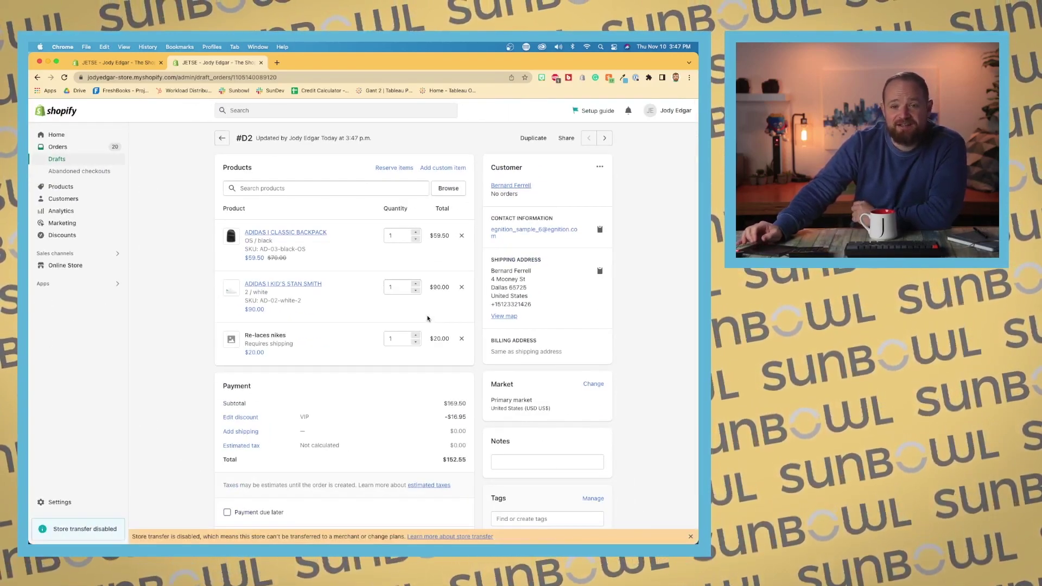
{"action": "scroll", "coordinate": [428, 319], "scroll_direction": "down", "scroll_amount": 3}
{"action": "scroll", "coordinate": [426, 320], "scroll_direction": "up", "scroll_amount": 2}
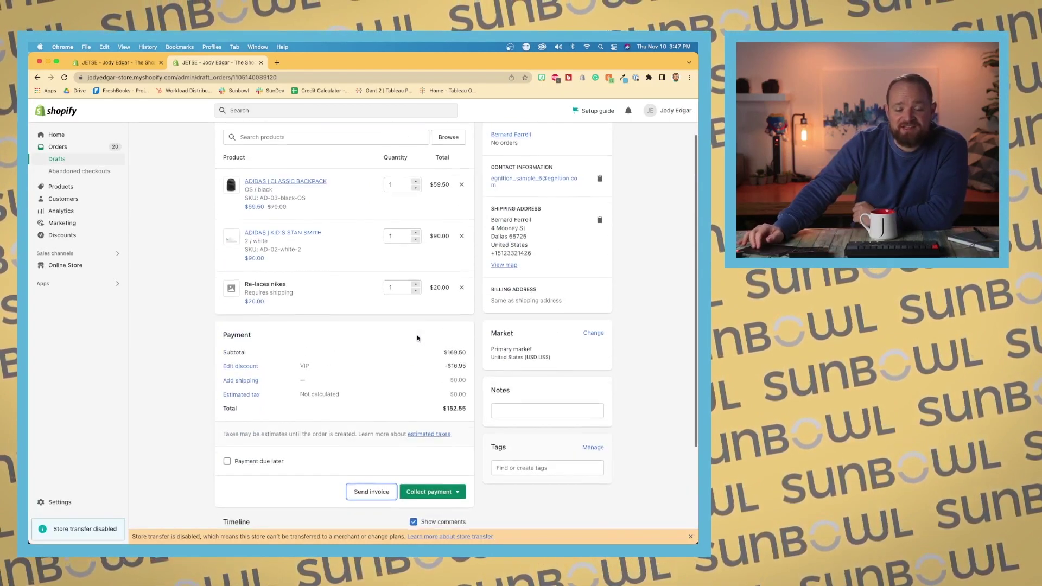
{"action": "scroll", "coordinate": [418, 338], "scroll_direction": "up", "scroll_amount": 2}
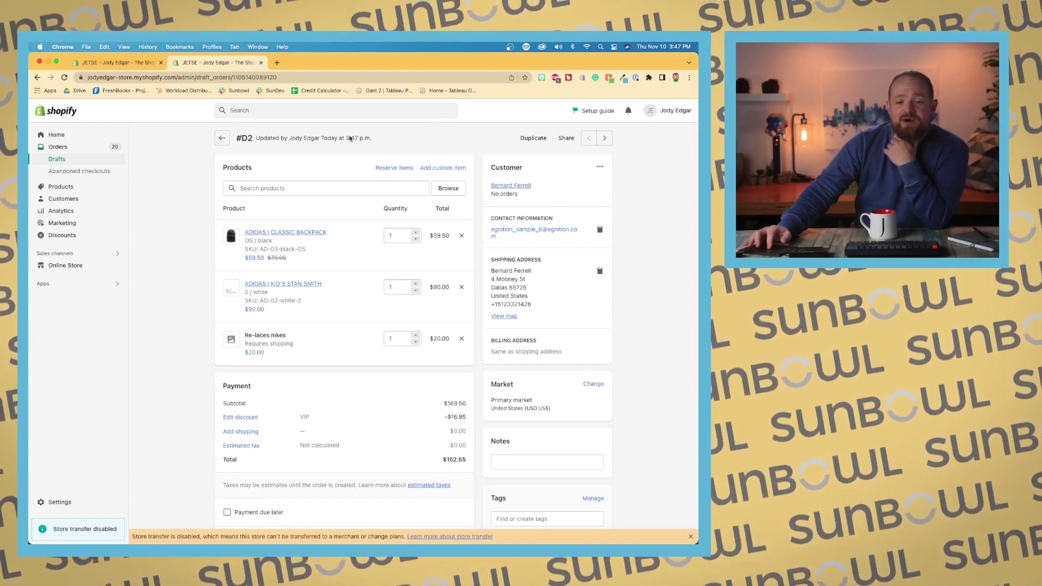
- Bring up the Share checkout link dialog showing draft #D2's checkout URL
{"action": "left_click", "coordinate": [567, 138]}
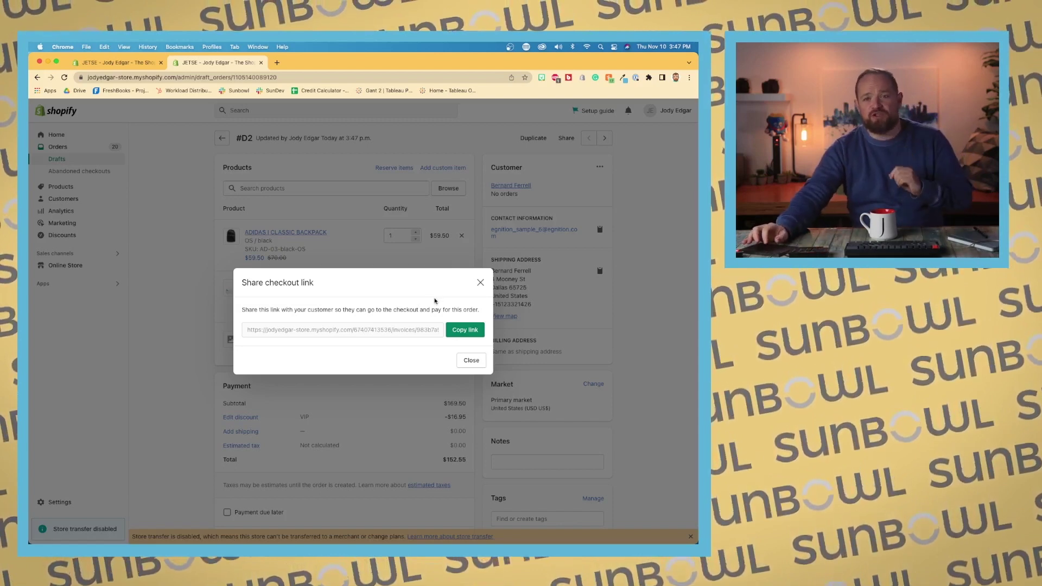
- Close the checkout link dialog and scroll down to draft #D2's Timeline section
{"action": "left_click", "coordinate": [481, 283]}
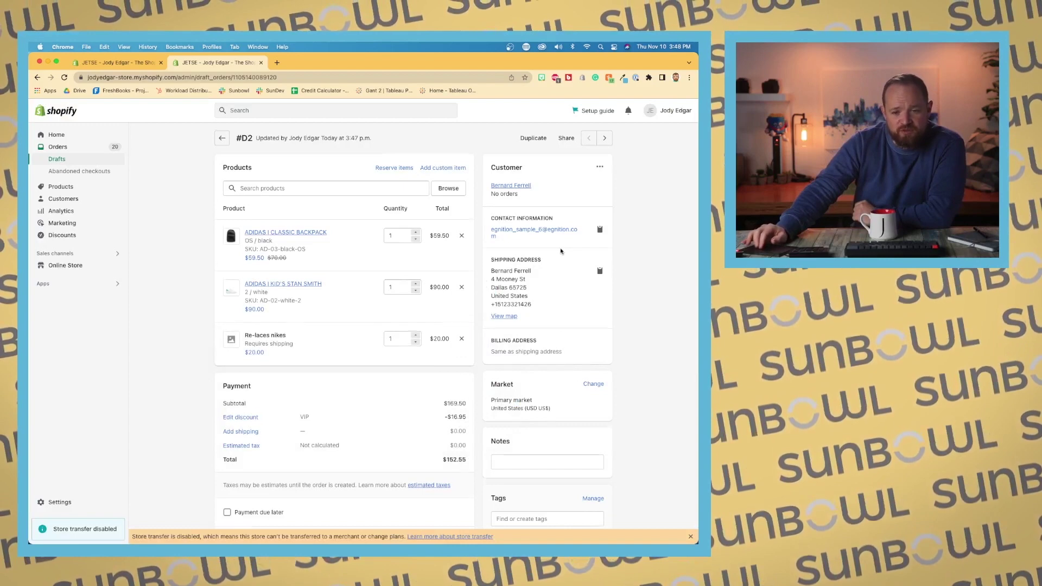
{"action": "scroll", "coordinate": [560, 247], "scroll_direction": "down", "scroll_amount": 4}
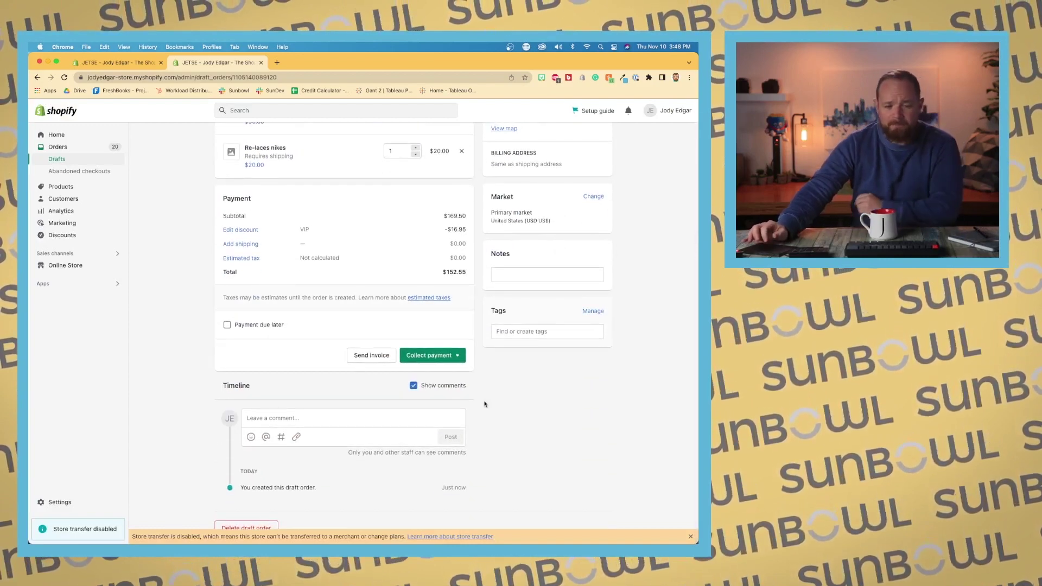